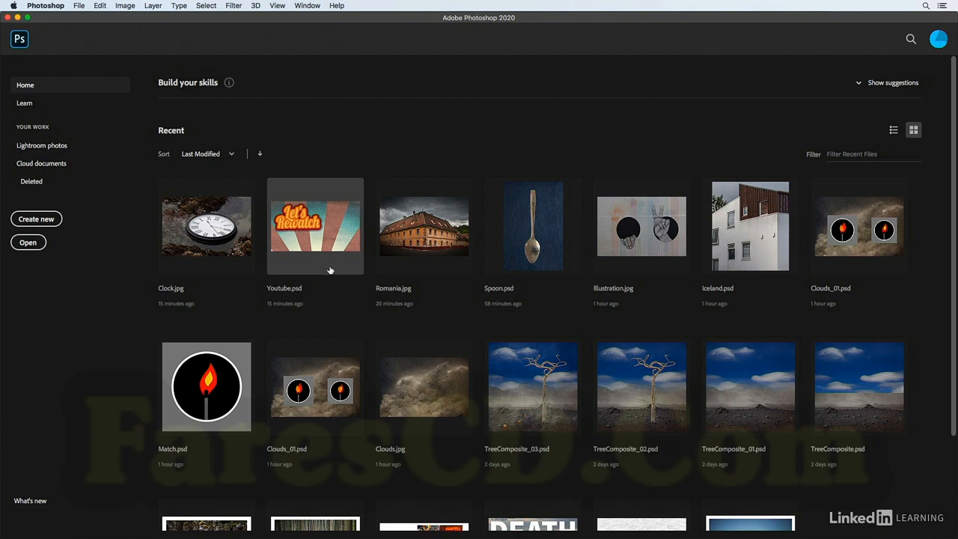
Create a new 7 x 5 inch RGB document at 300 pixels/inch with a white background and activate the Custom Shape tool
left_click(43, 221)
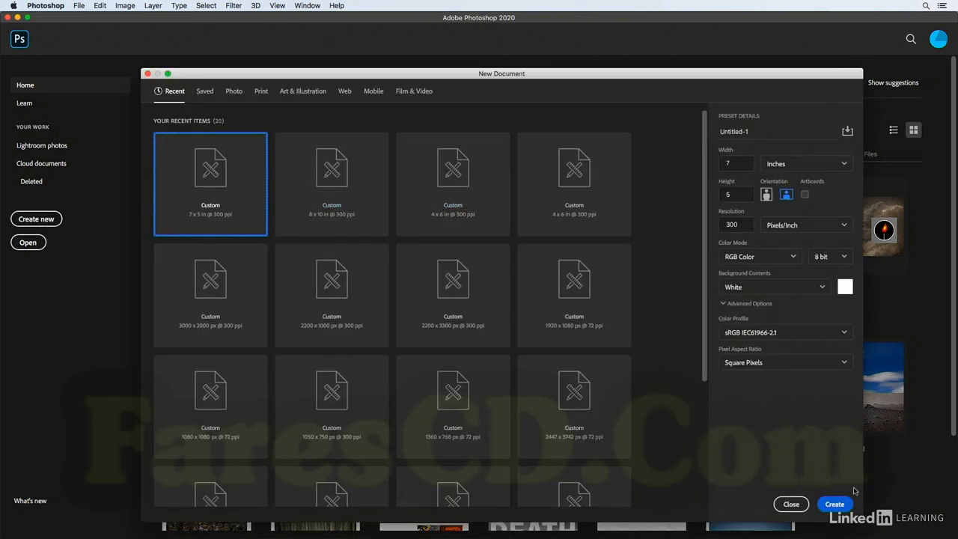
left_click(836, 504)
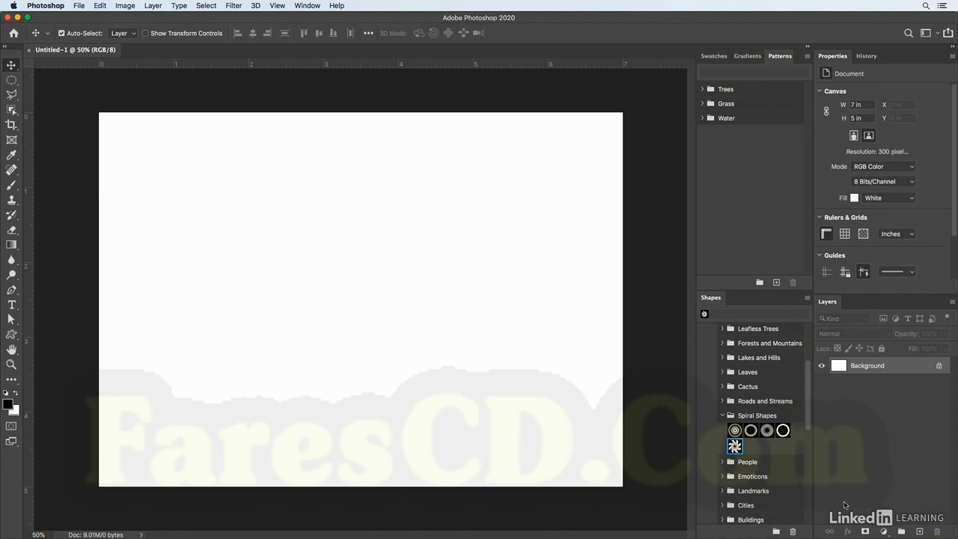
key("u")
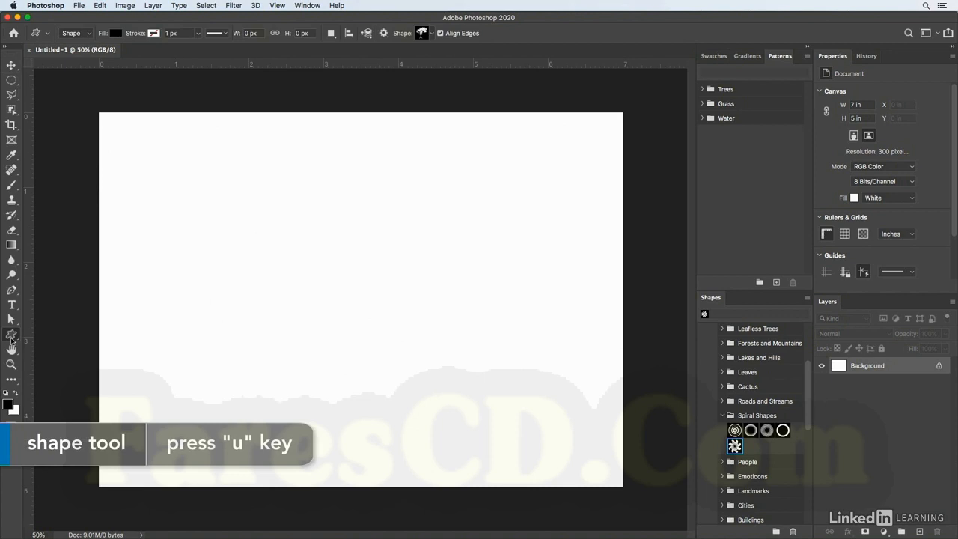
right_click(11, 339)
left_click(79, 387)
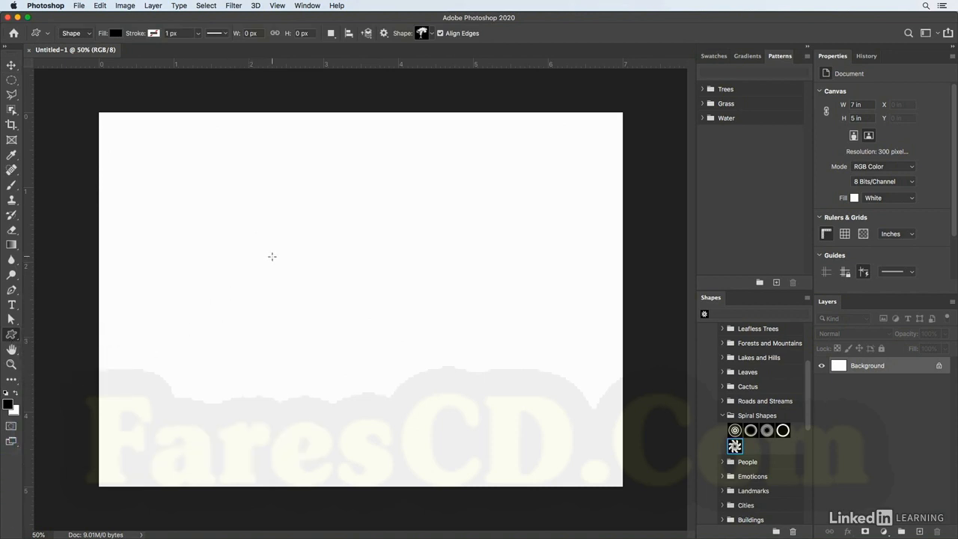
Reset the Custom Shape tool to its default settings and restore the default foreground and background colors
right_click(38, 33)
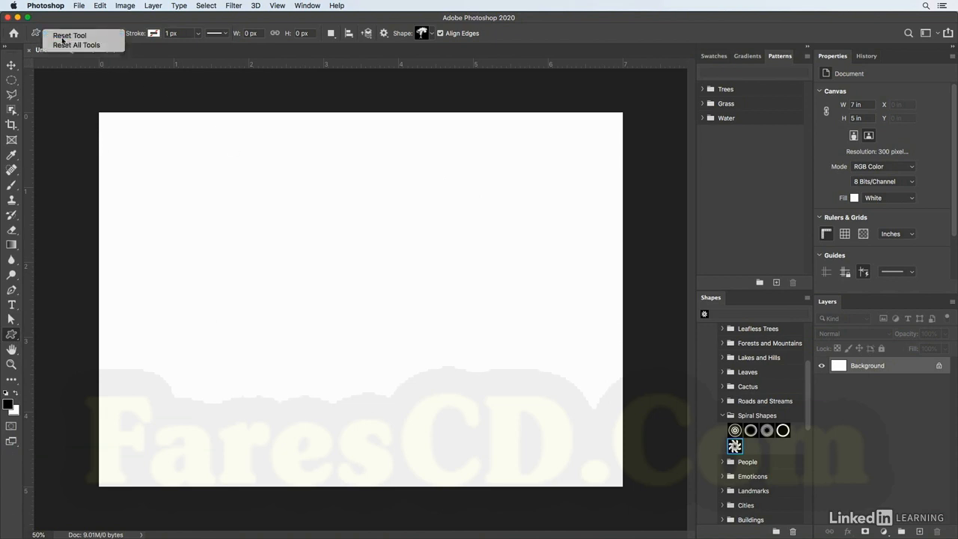
left_click(63, 38)
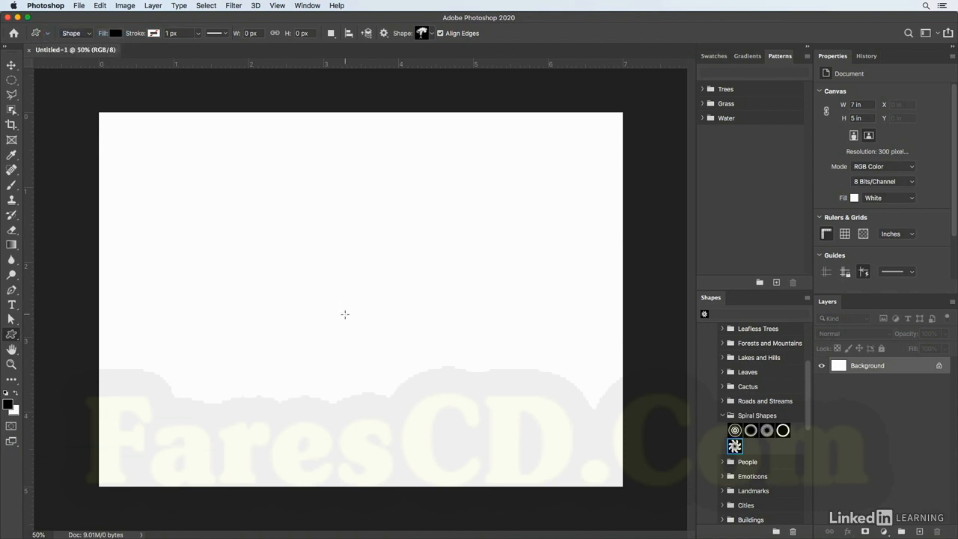
key("d")
left_click(366, 33)
left_click(424, 31)
left_click(432, 35)
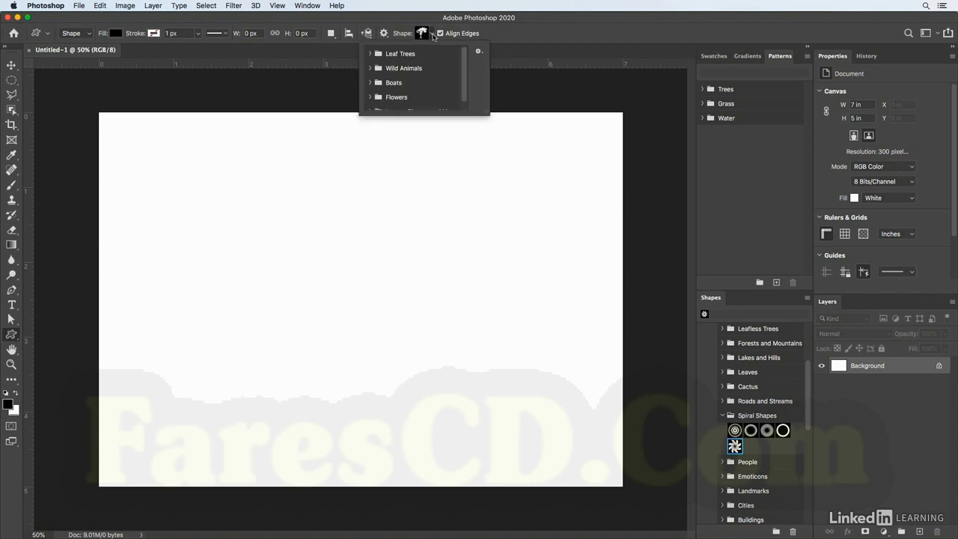
left_click(432, 36)
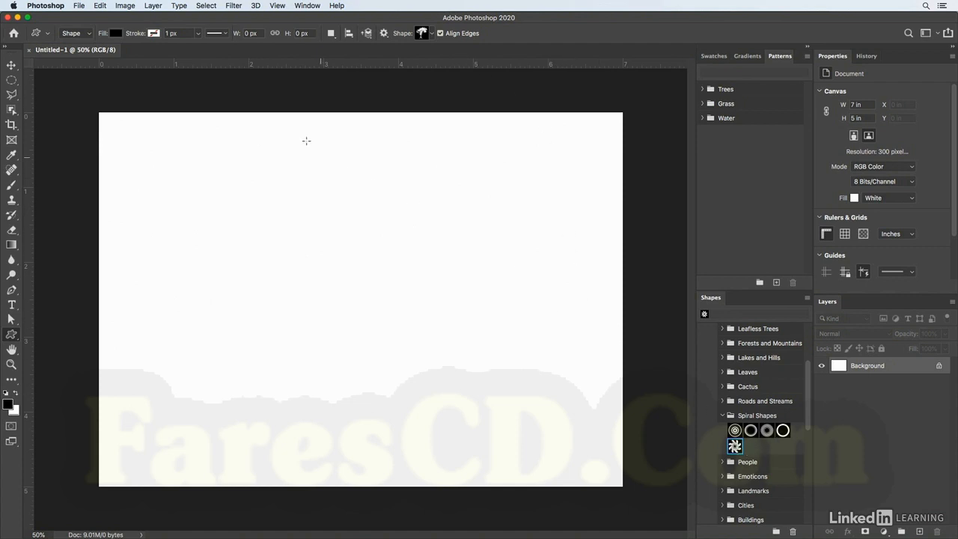
left_click(304, 5)
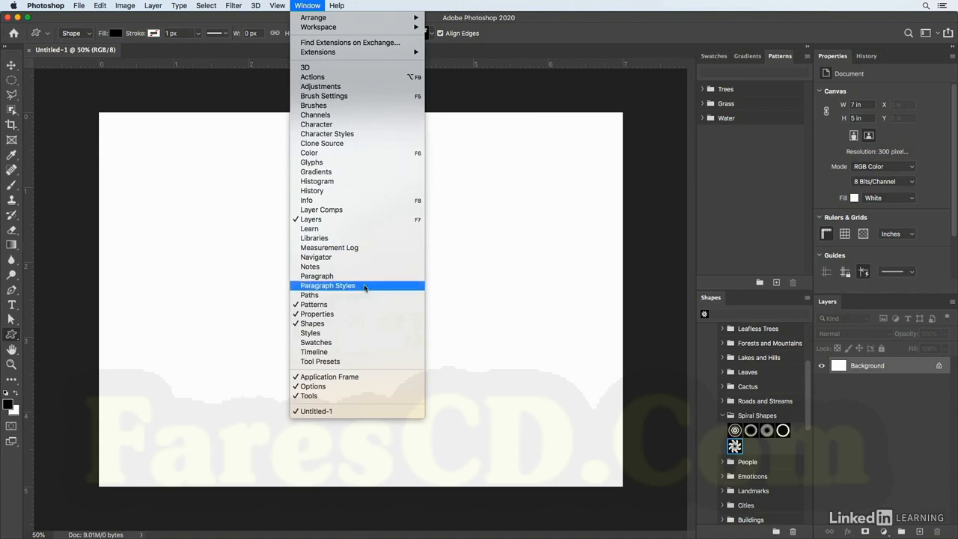
left_click(697, 375)
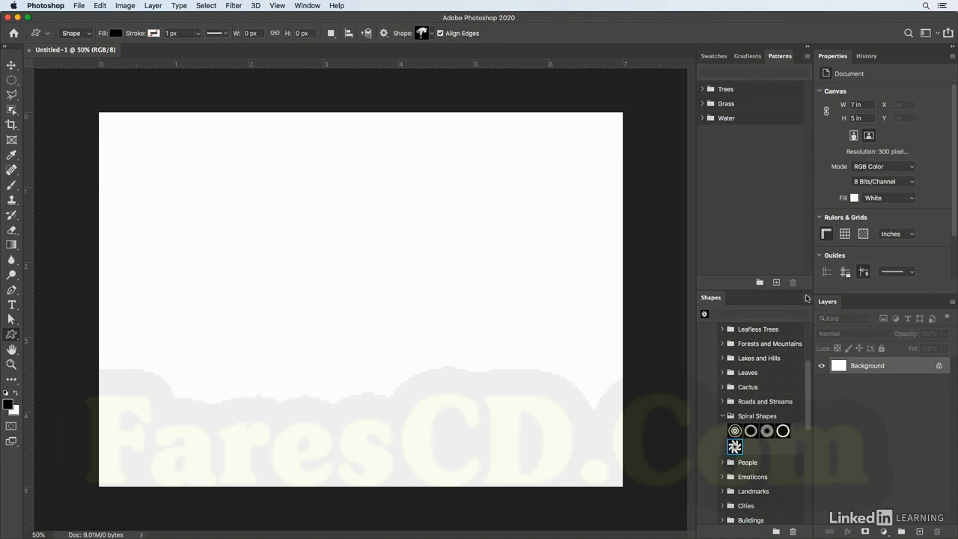
left_click(807, 298)
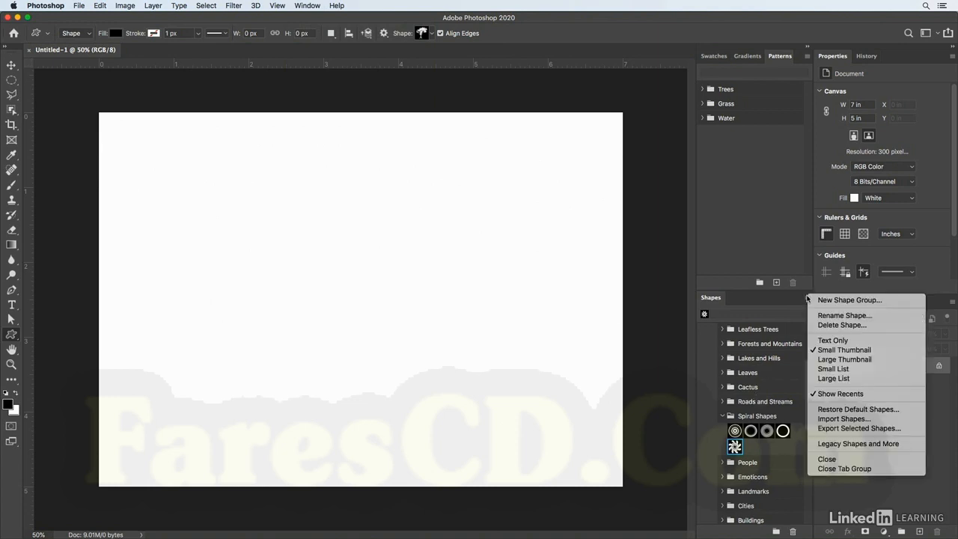
left_click(868, 448)
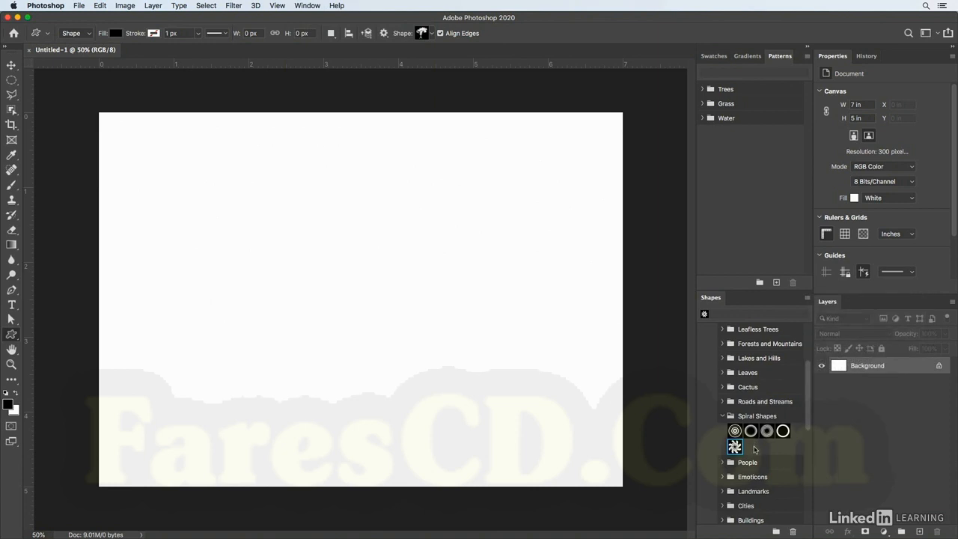
Place the pinwheel preset from the 2019 Spiral Shapes group near the canvas's upper-left corner and scale it to about 94%
scroll(747, 446, "up", 5)
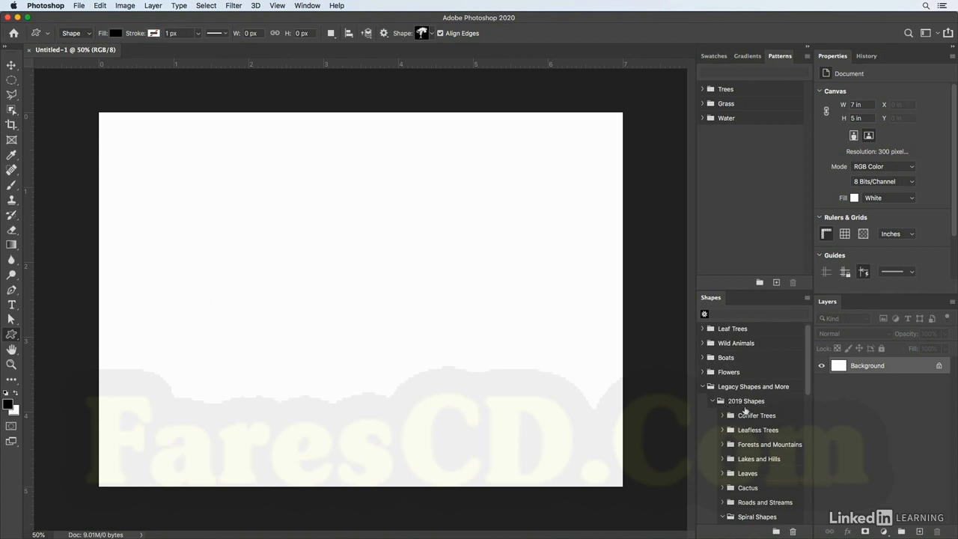
left_click(747, 516)
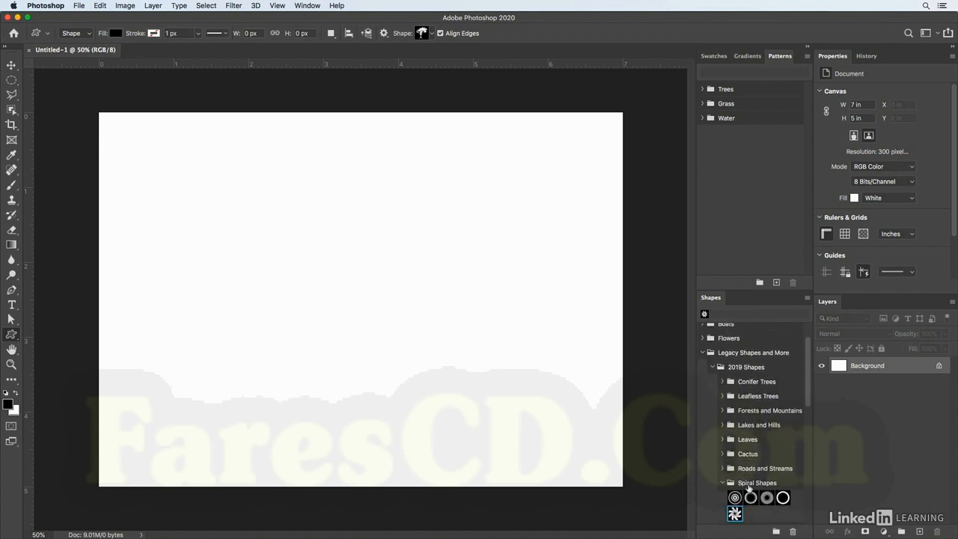
scroll(749, 489, "down", 1)
scroll(749, 488, "down", 2)
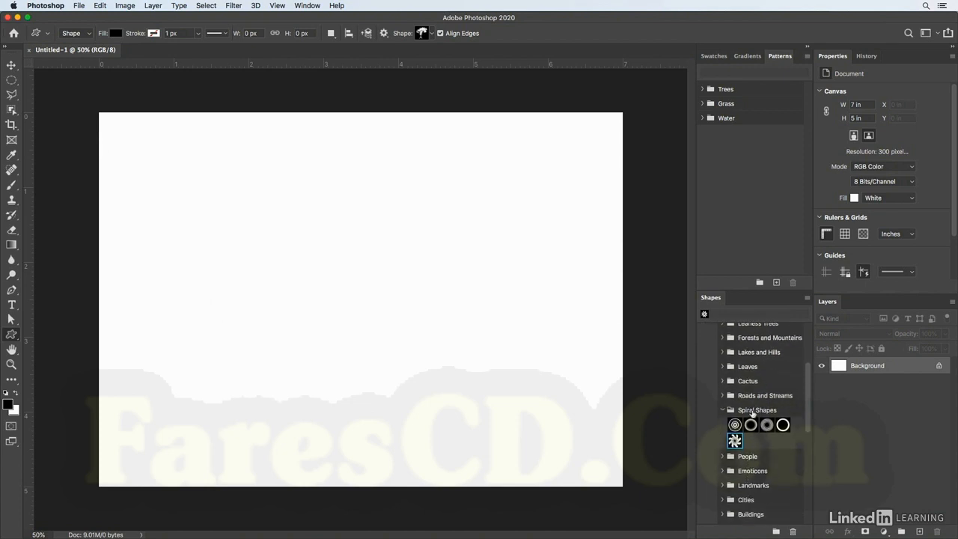
left_click_drag(735, 441, 203, 179)
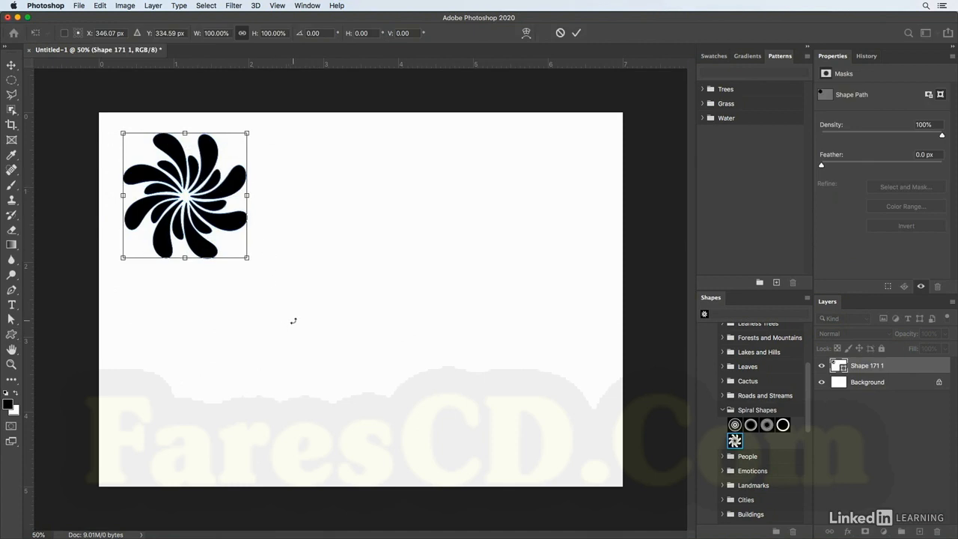
left_click_drag(246, 257, 240, 253)
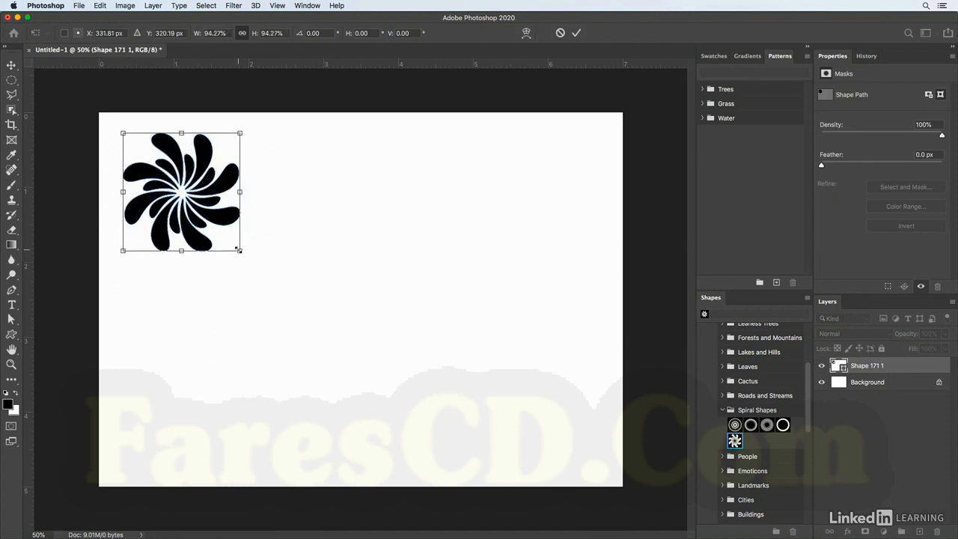
key("Return")
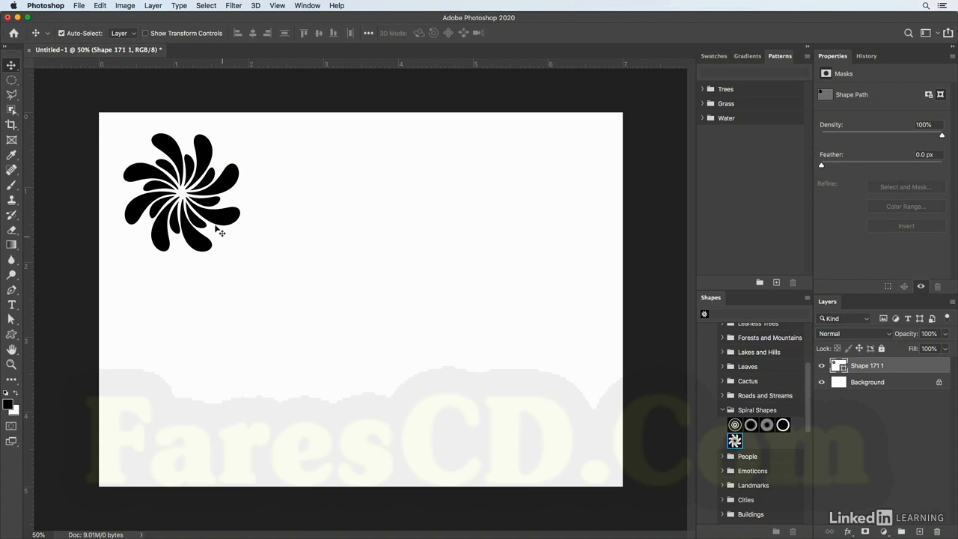
Try a gradient fill and no fill on the pinwheel shape, restore solid black and expand the CMYK swatches
key("u")
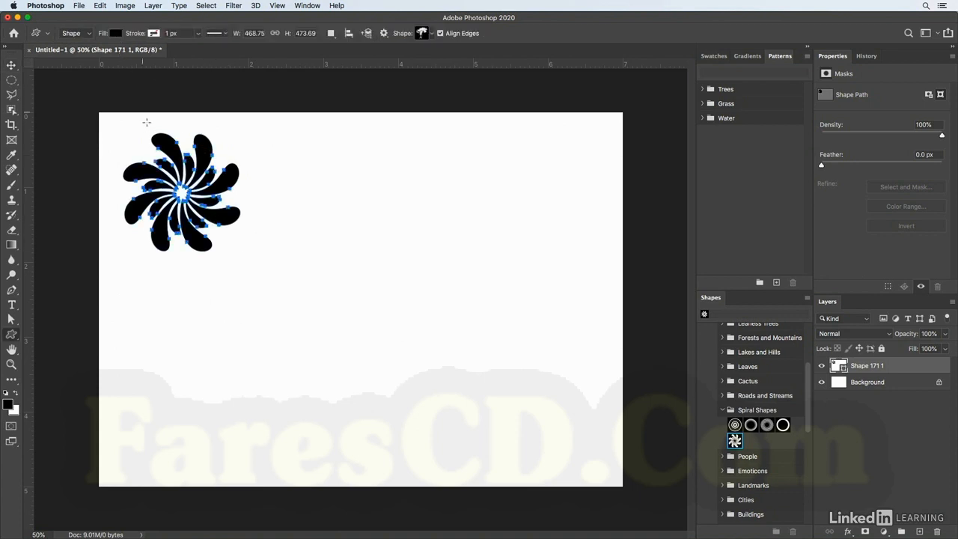
left_click(117, 34)
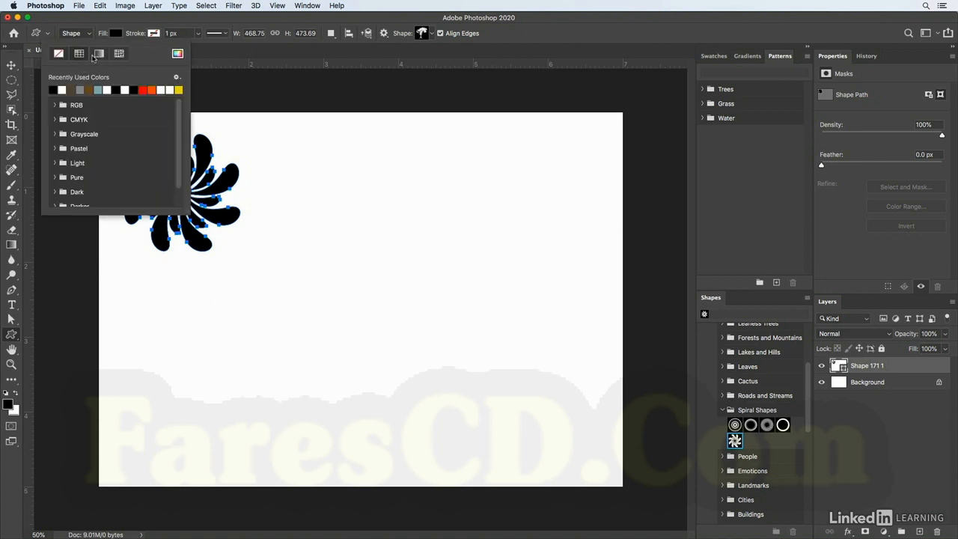
left_click(98, 54)
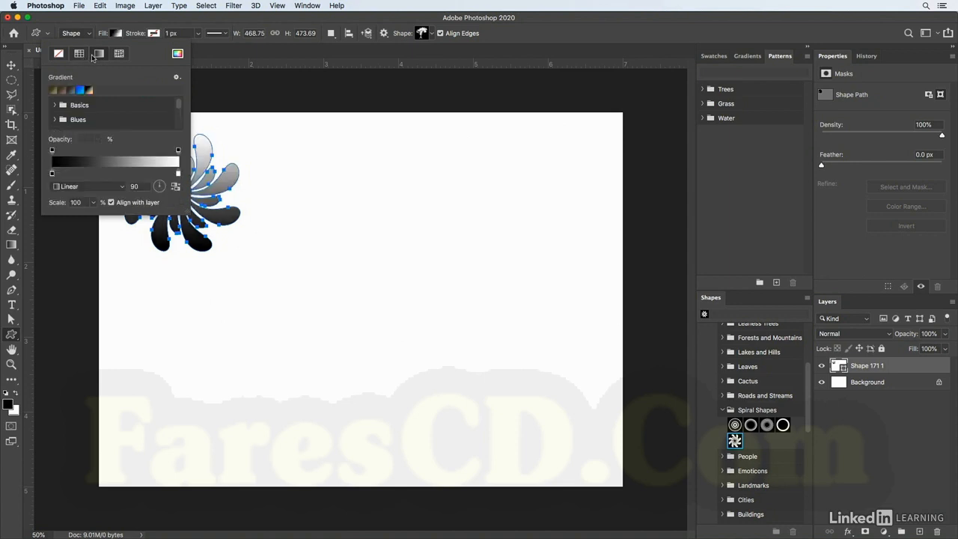
left_click(61, 54)
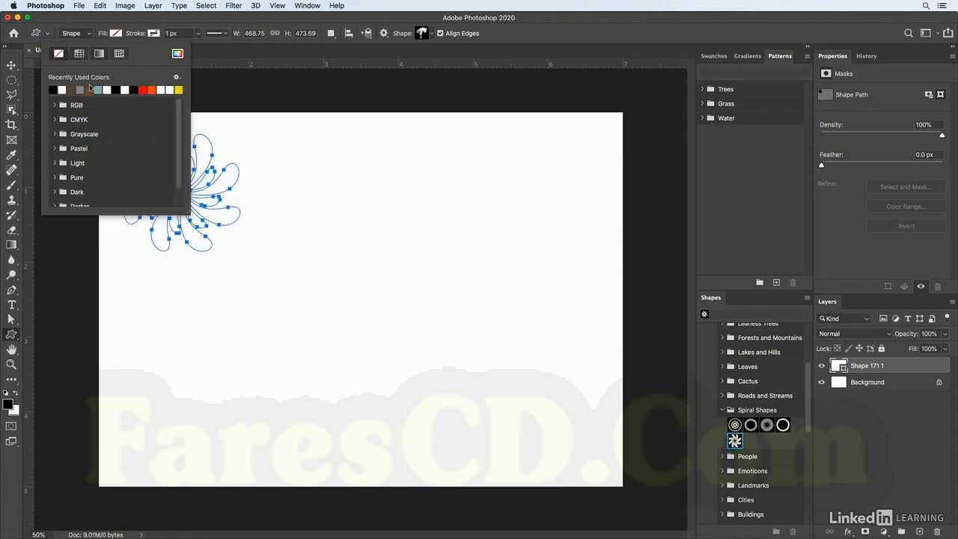
left_click(53, 89)
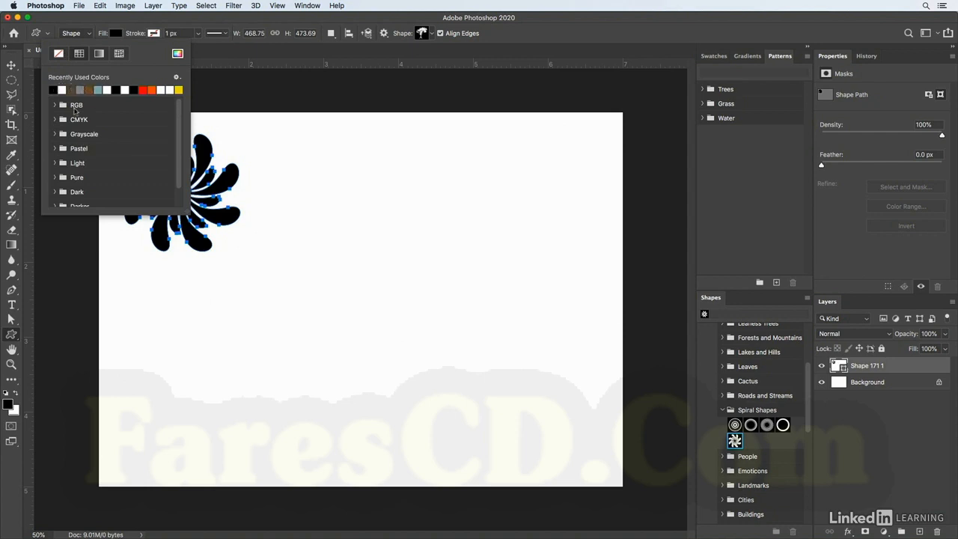
left_click(54, 119)
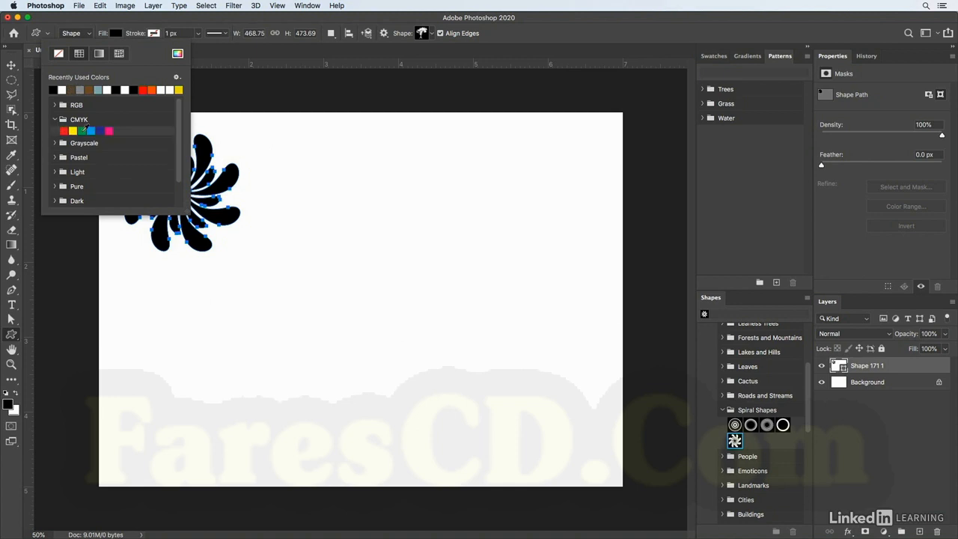
Set the pinwheel shape's fill to the custom dark red #ae2020
left_click(179, 54)
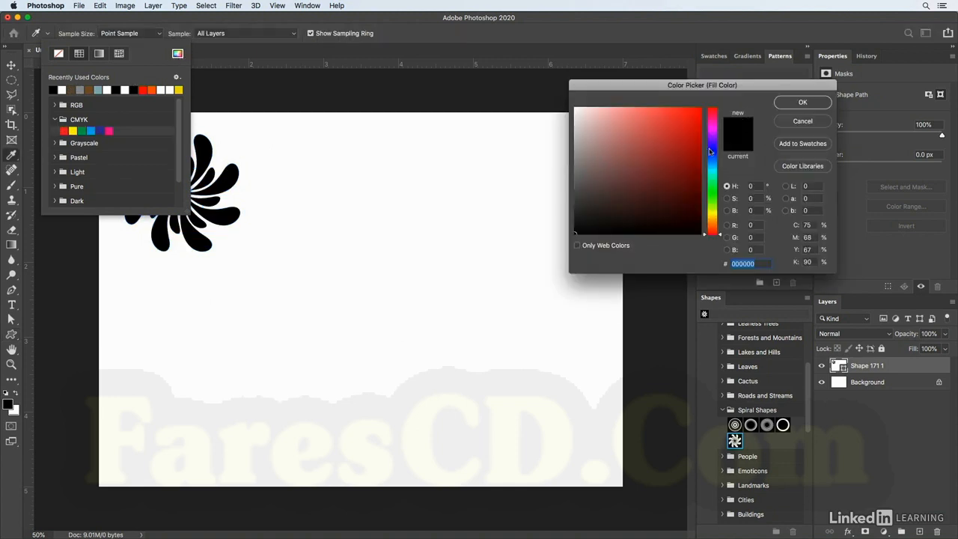
left_click(662, 152)
left_click(677, 148)
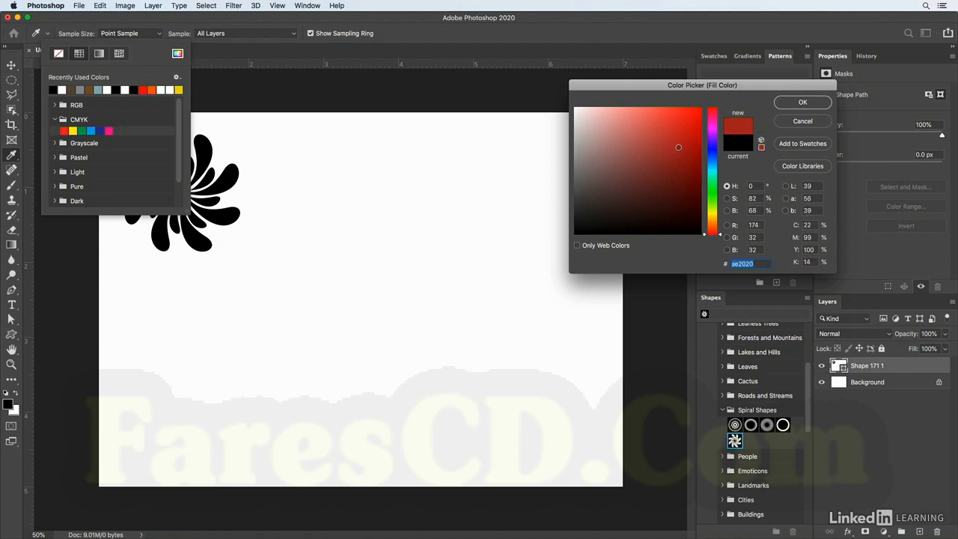
left_click(801, 102)
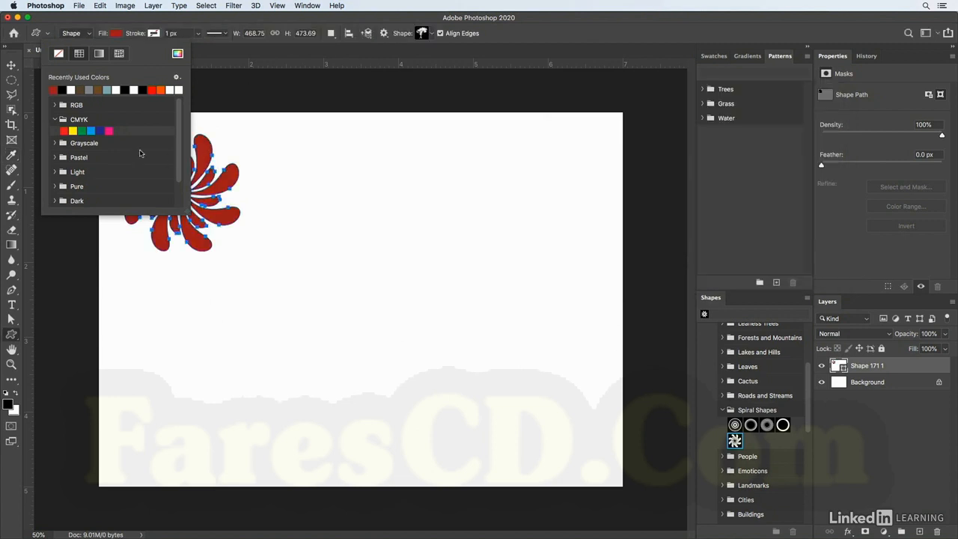
key("Return")
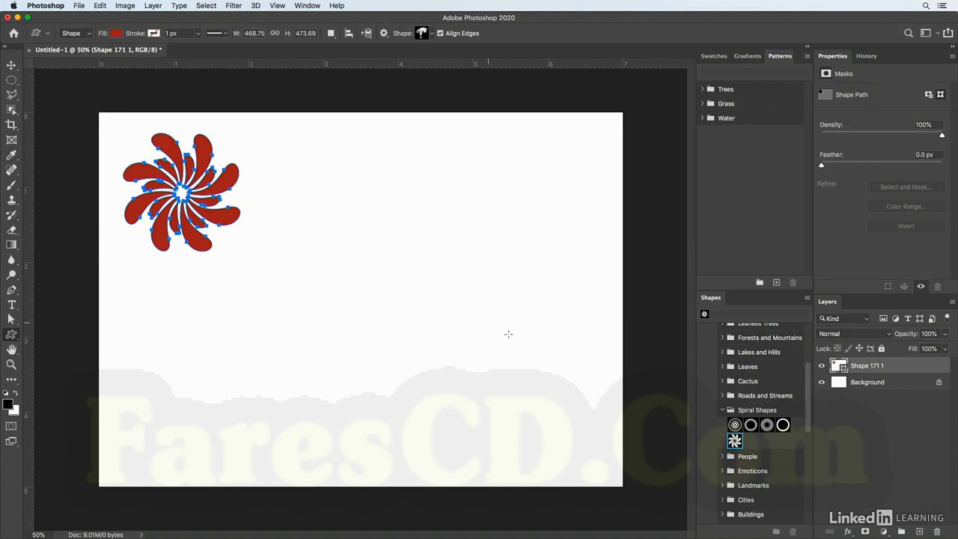
Place a second pinwheel shape to the right of the red one and recolor its fill to teal
left_click_drag(734, 442, 372, 198)
key("Return")
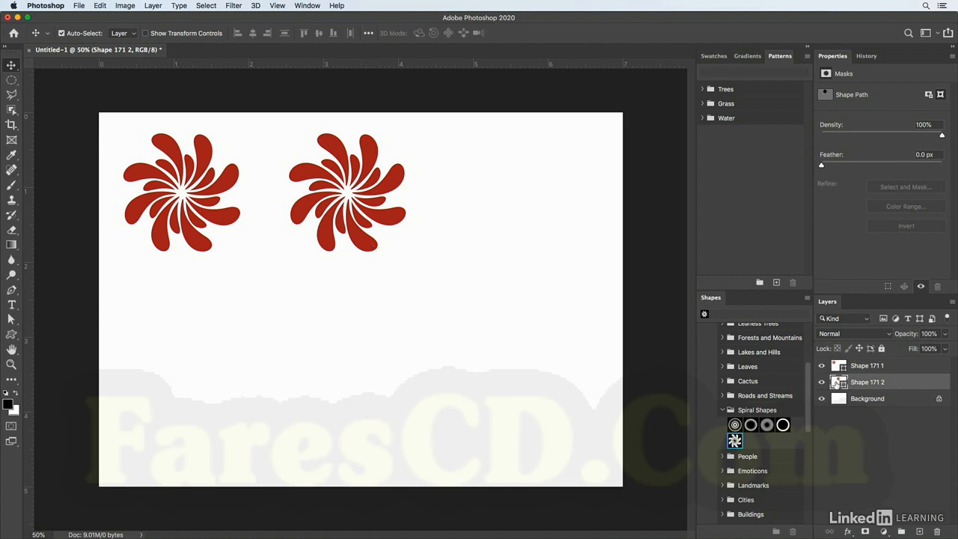
double_click(837, 382)
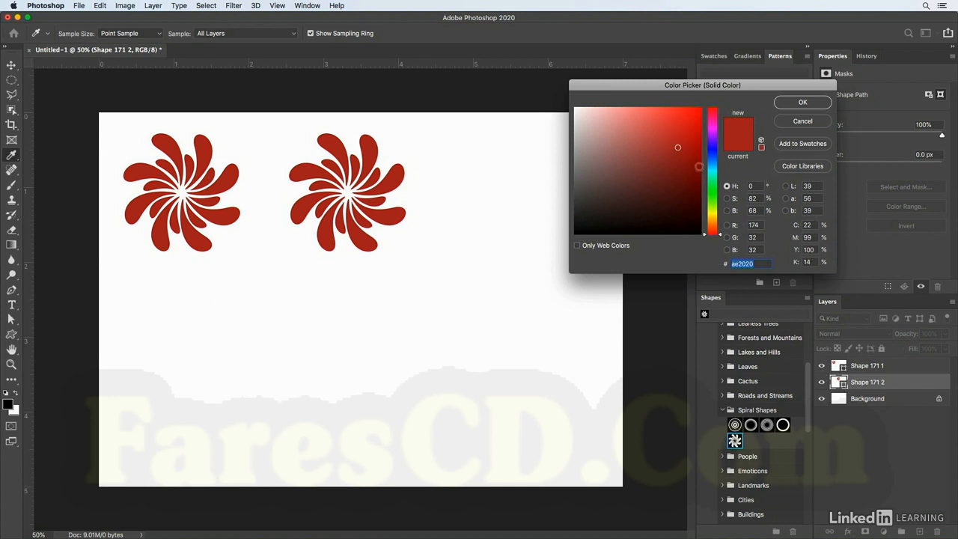
left_click_drag(722, 237, 725, 172)
left_click(800, 104)
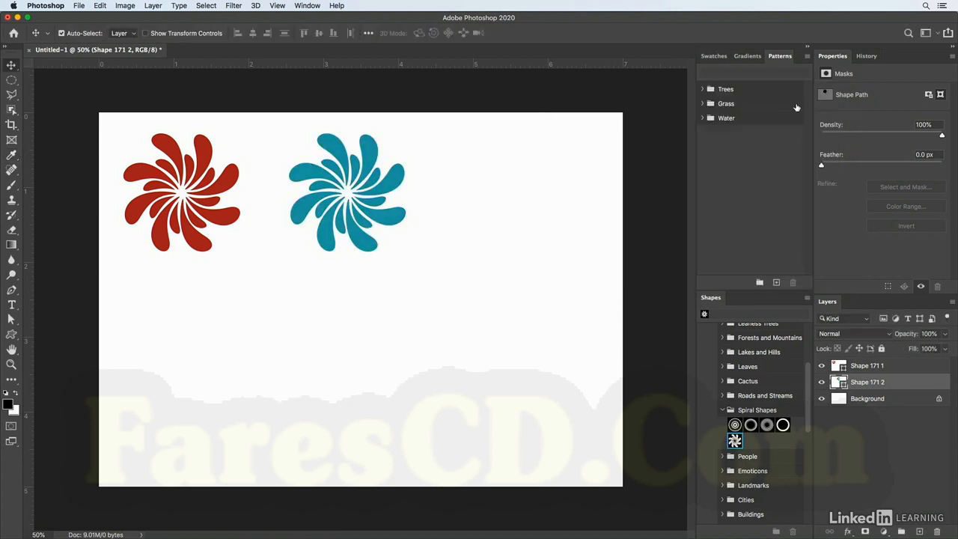
Place a third pinwheel shape below the red one, at about X 424 px, Y 1019 px, and reactivate the Custom Shape tool
key("u")
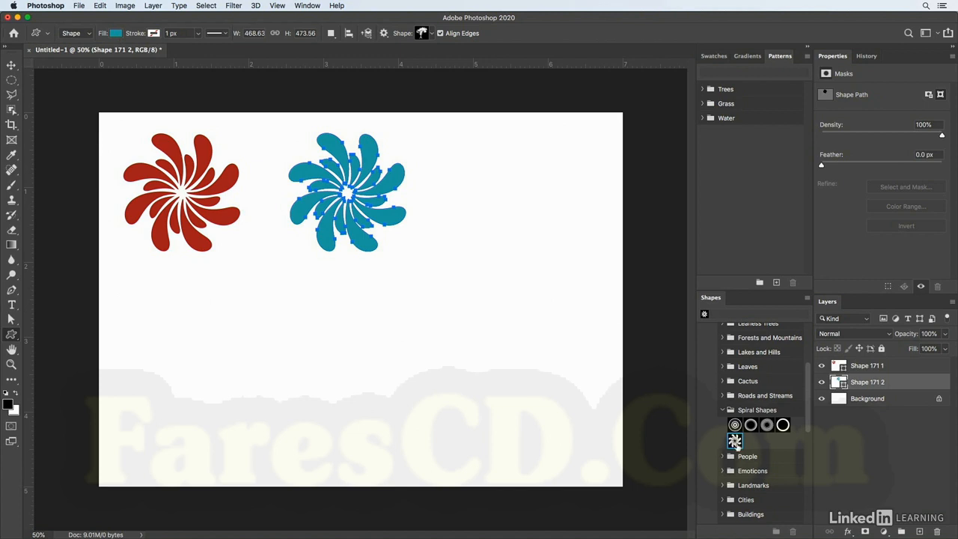
left_click_drag(735, 441, 207, 366)
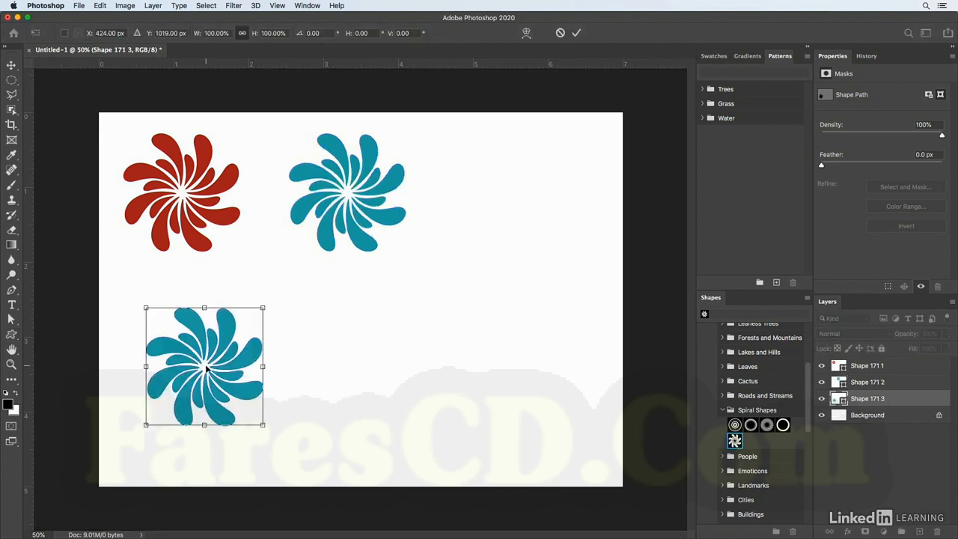
key("Return")
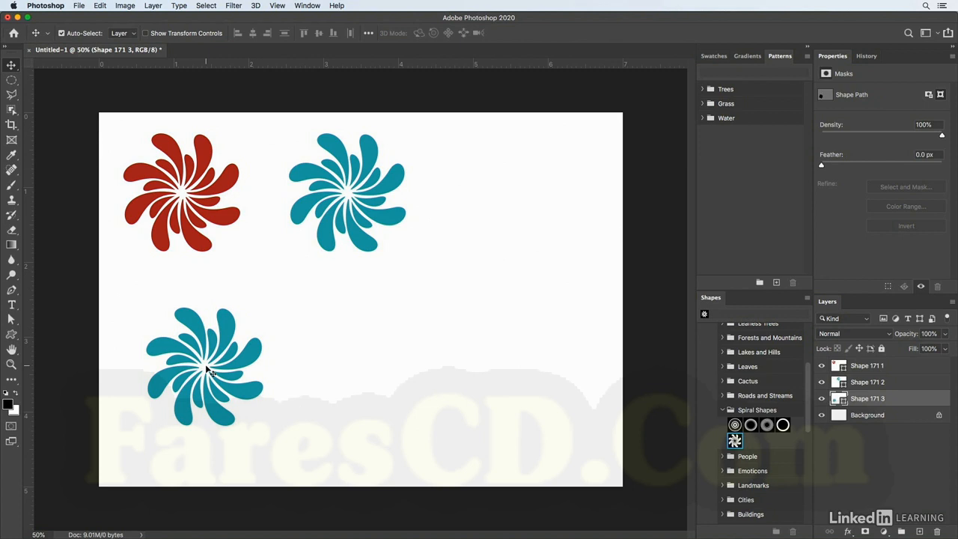
key("u")
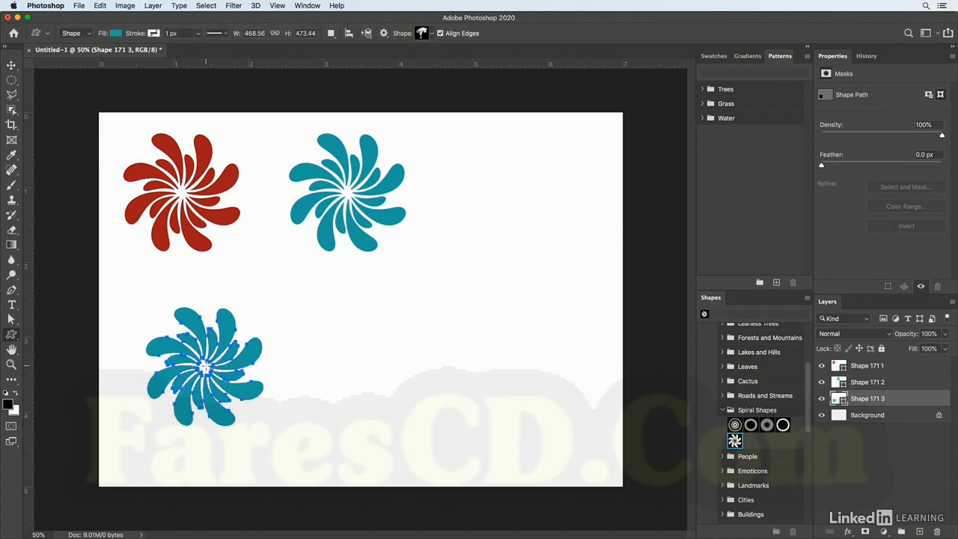
Check the third pinwheel's fill choices, then deselect all layers
left_click(115, 33)
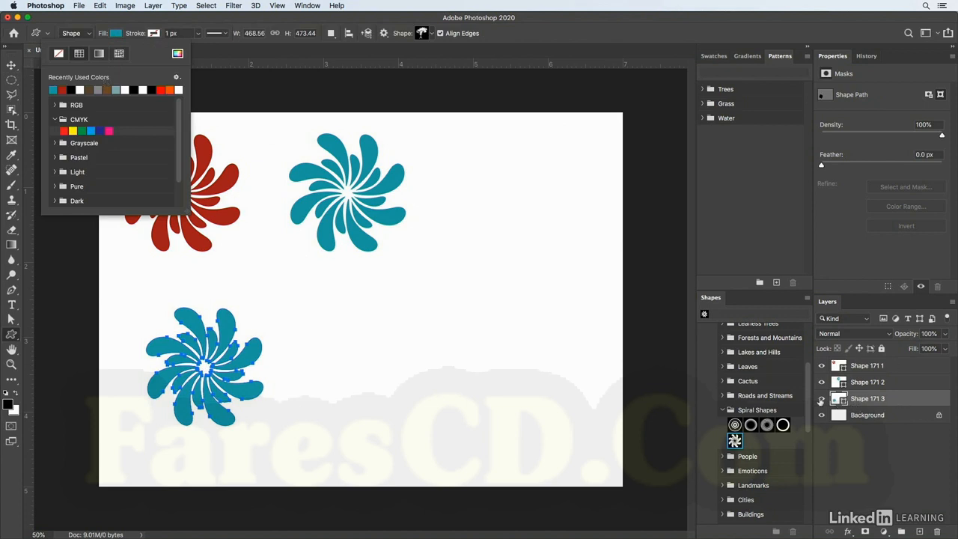
left_click(117, 34)
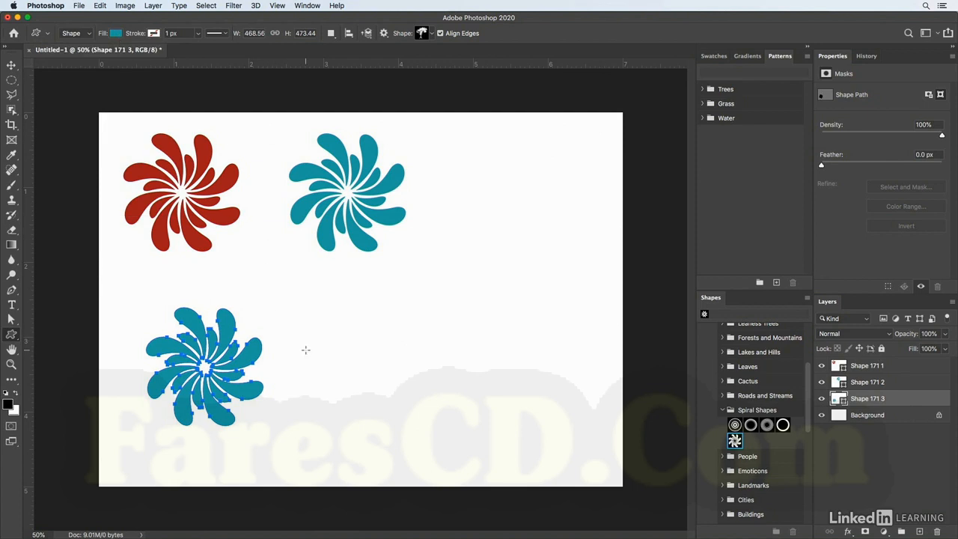
left_click(210, 5)
left_click(232, 71)
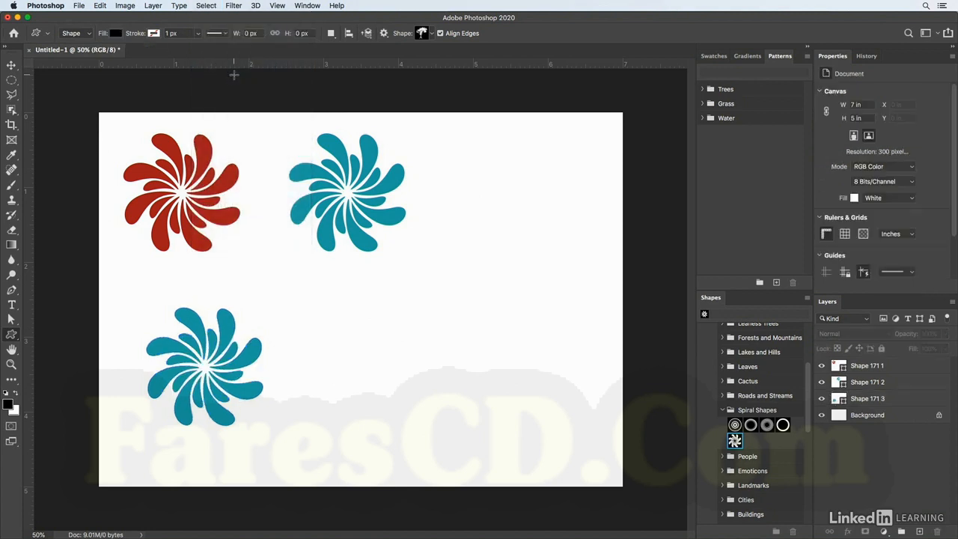
Preset the fill to the dark blue CMYK swatch and place a fourth pinwheel at about X 1077 px, Y 987 px
left_click(115, 33)
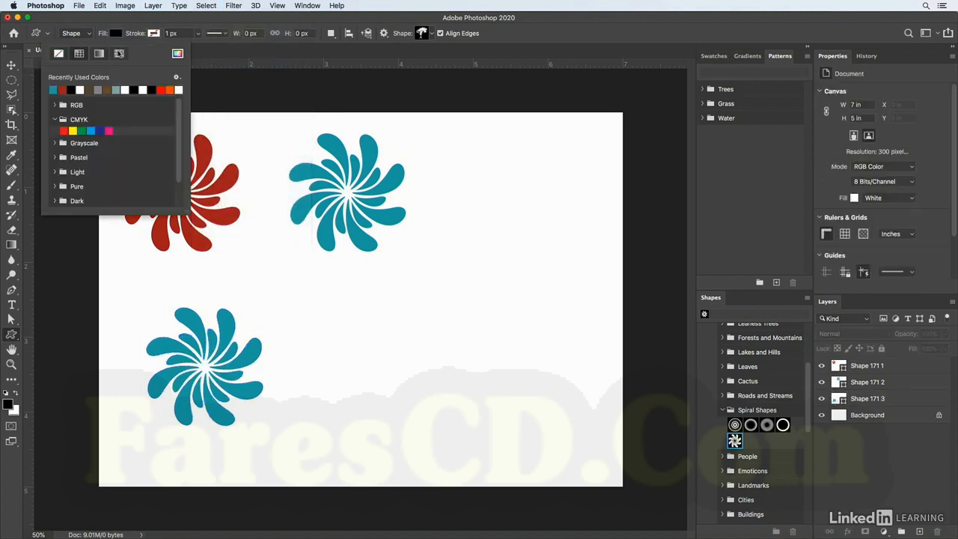
left_click(100, 131)
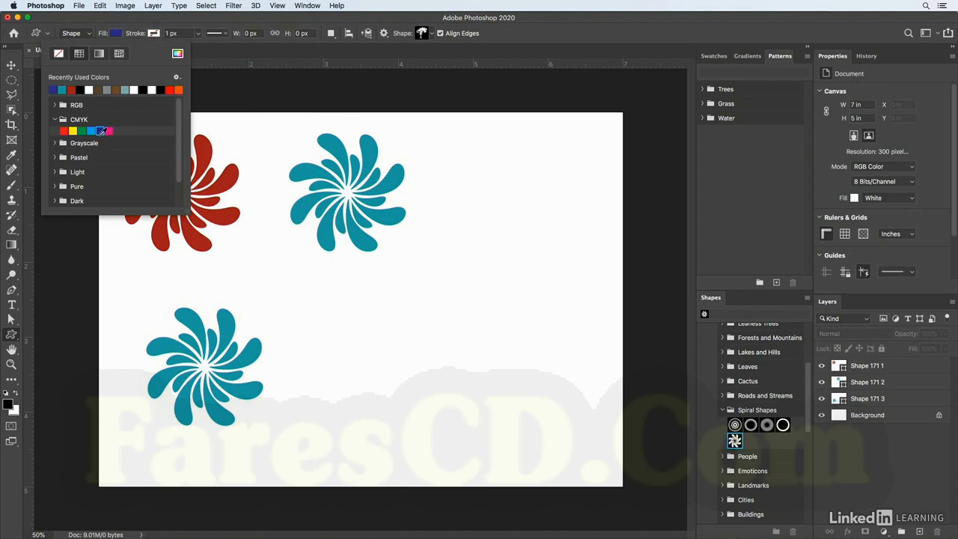
key("Return")
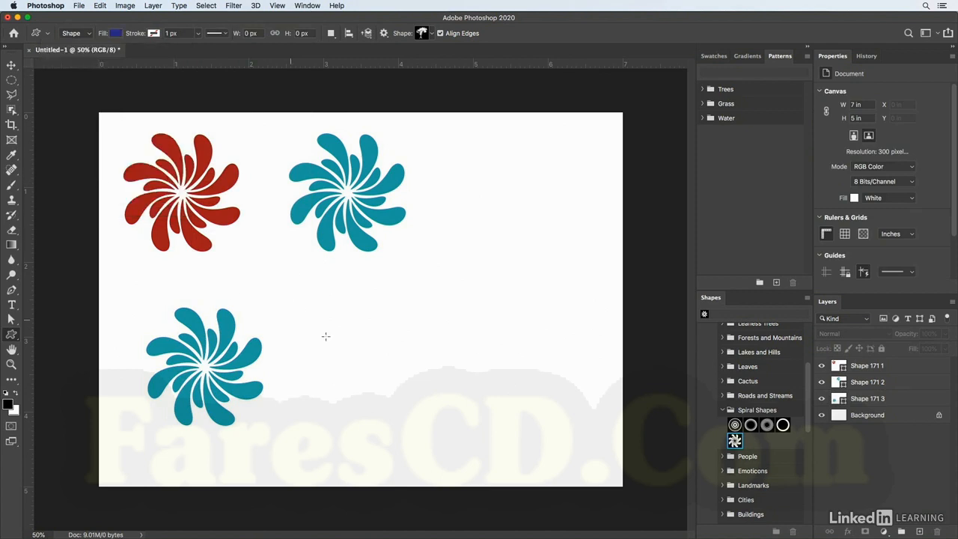
left_click_drag(734, 442, 367, 362)
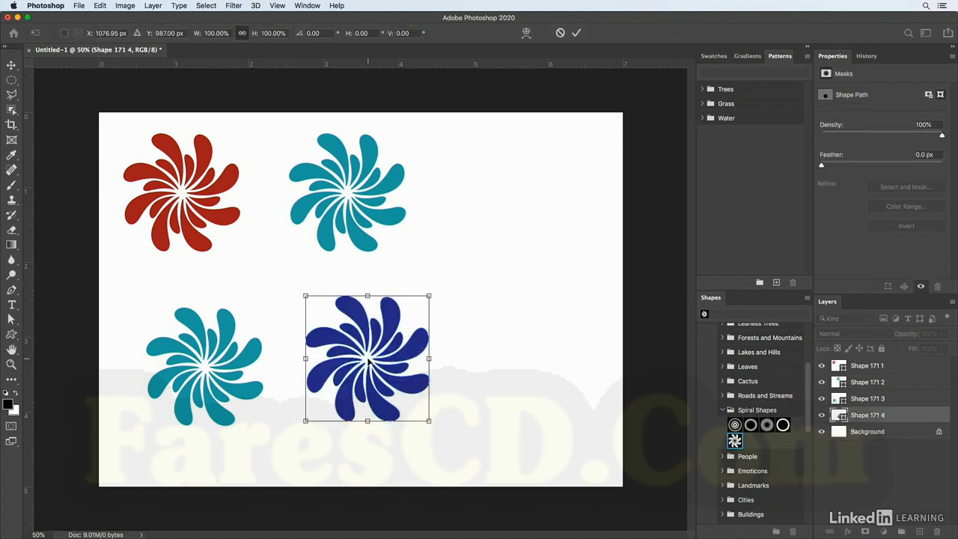
key("Return")
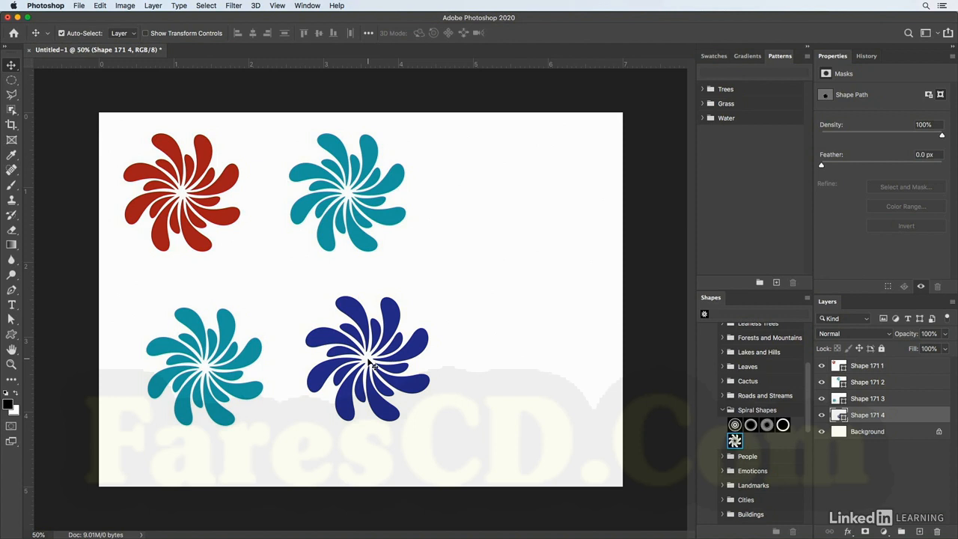
Recolor the upper-left pinwheel with the recent dark blue swatch, then restore its dark red with the recent red swatch
left_click(701, 104)
left_click(701, 104)
left_click(713, 56)
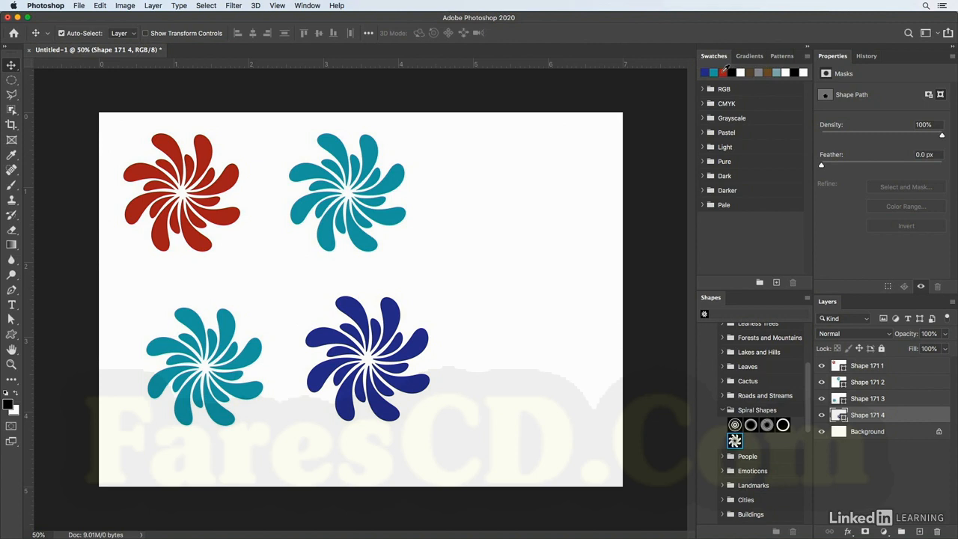
left_click_drag(704, 72, 837, 366)
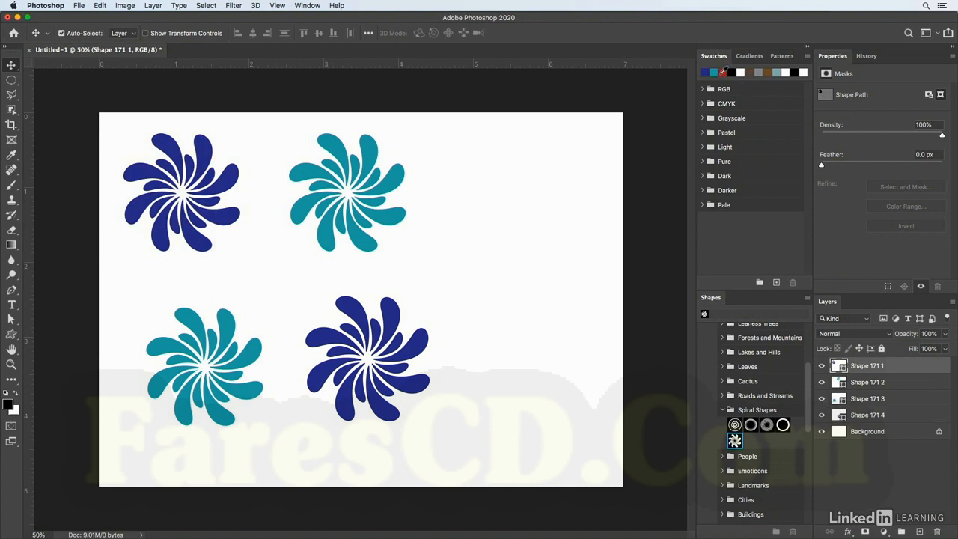
left_click_drag(722, 71, 233, 191)
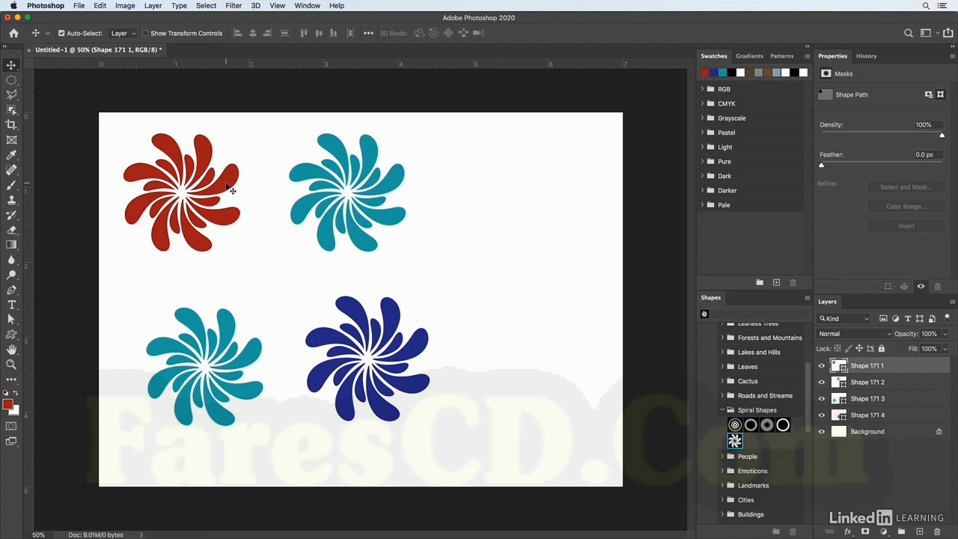
Apply the recent gray-brown gradient to the upper-left pinwheel and the bright blue gradient to the lower-left and upper-right pinwheels
left_click(750, 57)
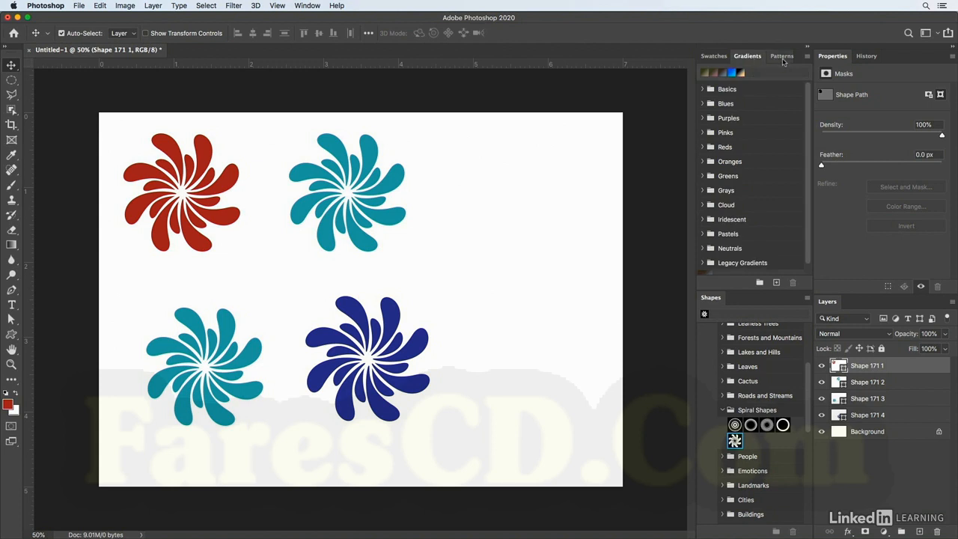
left_click(781, 57)
left_click(752, 57)
left_click(722, 73)
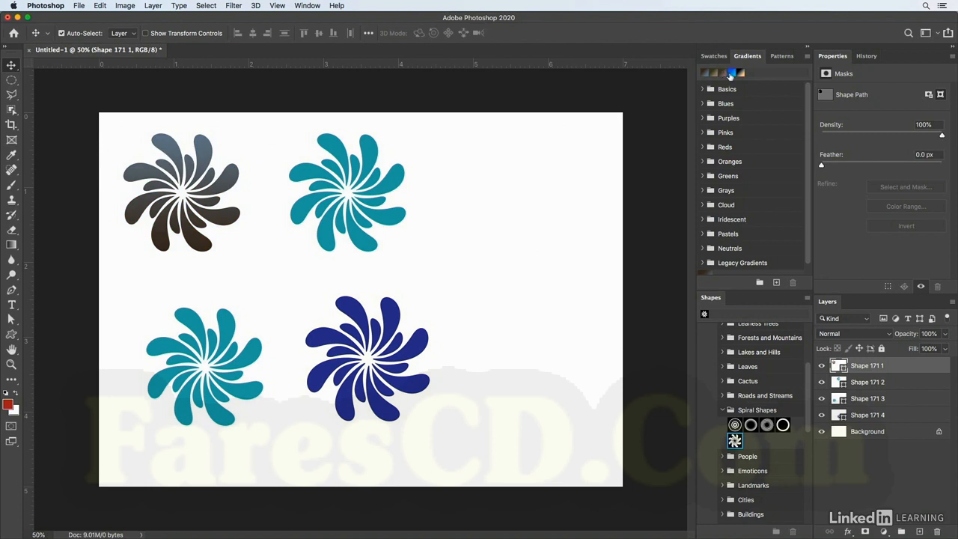
left_click_drag(731, 72, 214, 348)
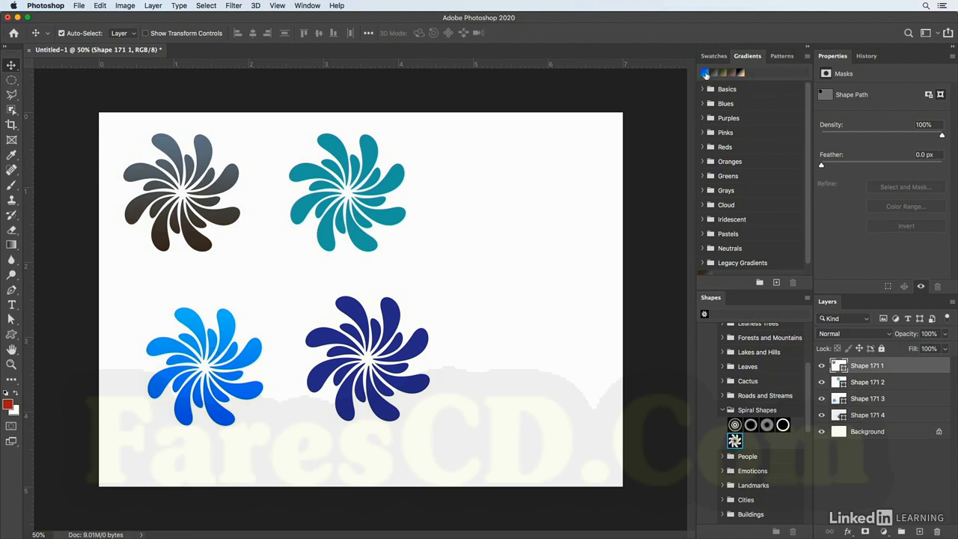
left_click_drag(705, 74, 838, 381)
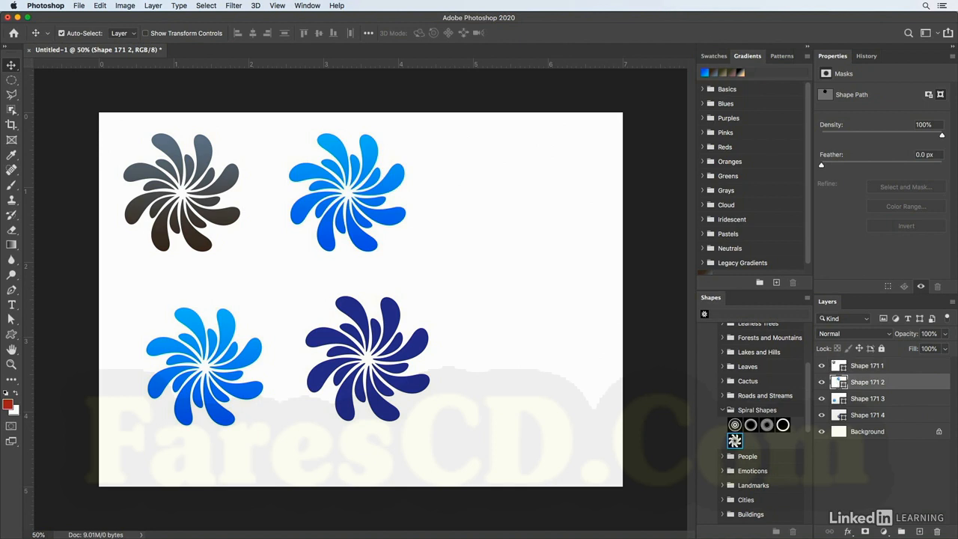
Fill the lower-right pinwheel with the dark green Grass pattern and the upper-left one with the yellow-green Grass pattern
left_click(780, 55)
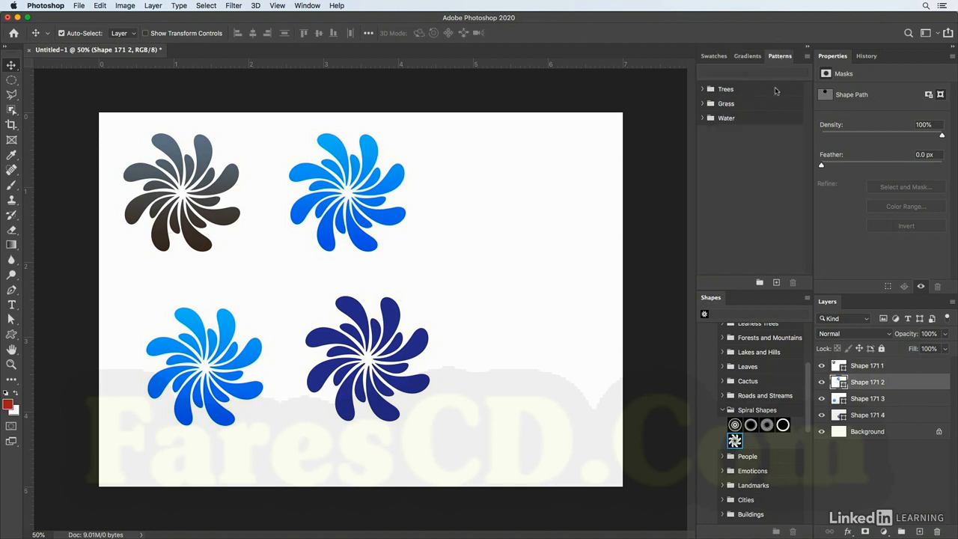
left_click(701, 103)
left_click_drag(746, 119, 393, 310)
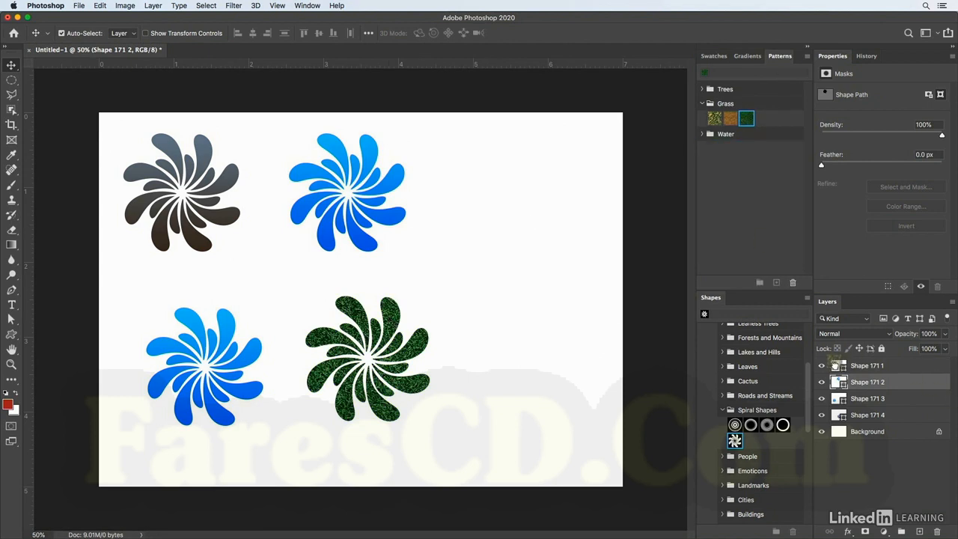
left_click_drag(834, 362, 836, 365)
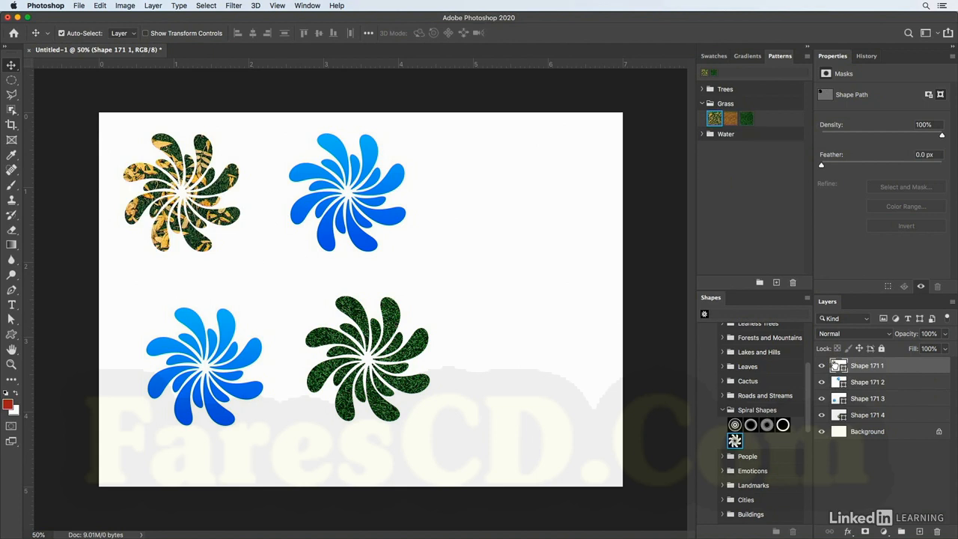
Select layers Shape 171 1, 2 and 3 together and apply the orange-to-black gradient, then the gray-brown gradient
left_click(873, 399, "super")
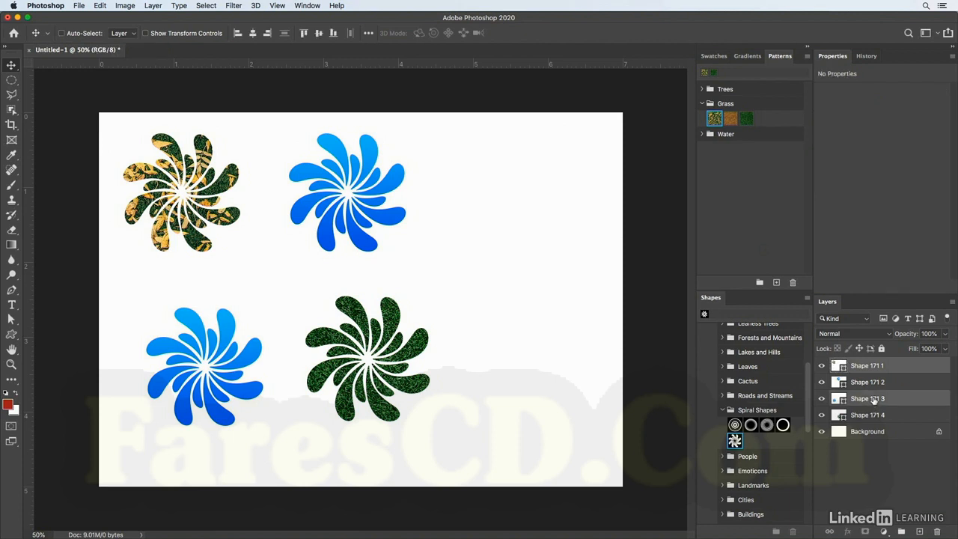
left_click(875, 383, "super")
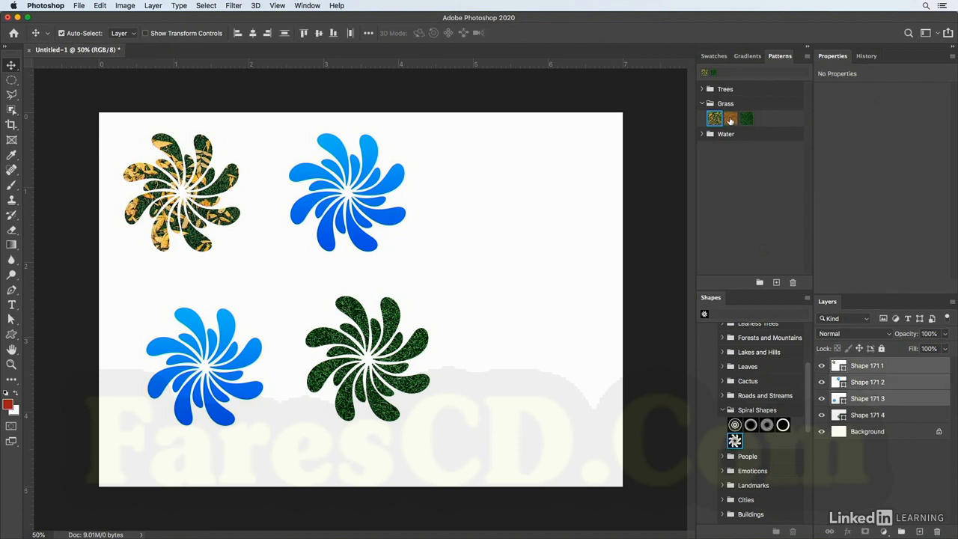
left_click(744, 55)
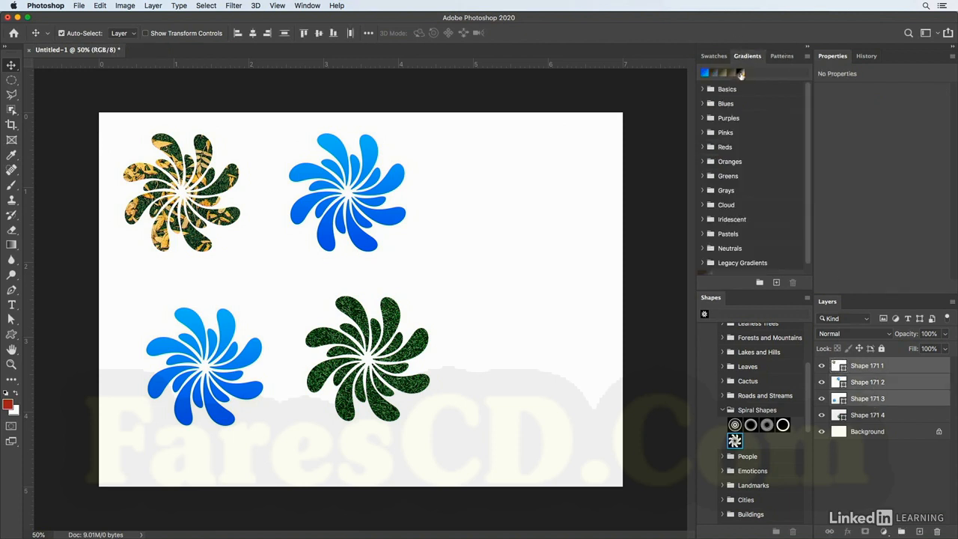
left_click_drag(739, 72, 842, 383)
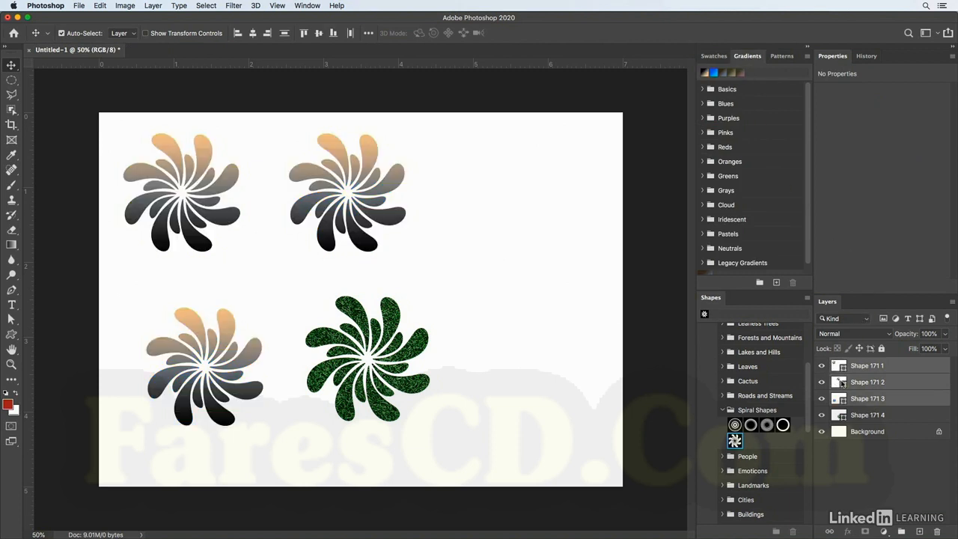
left_click(723, 71)
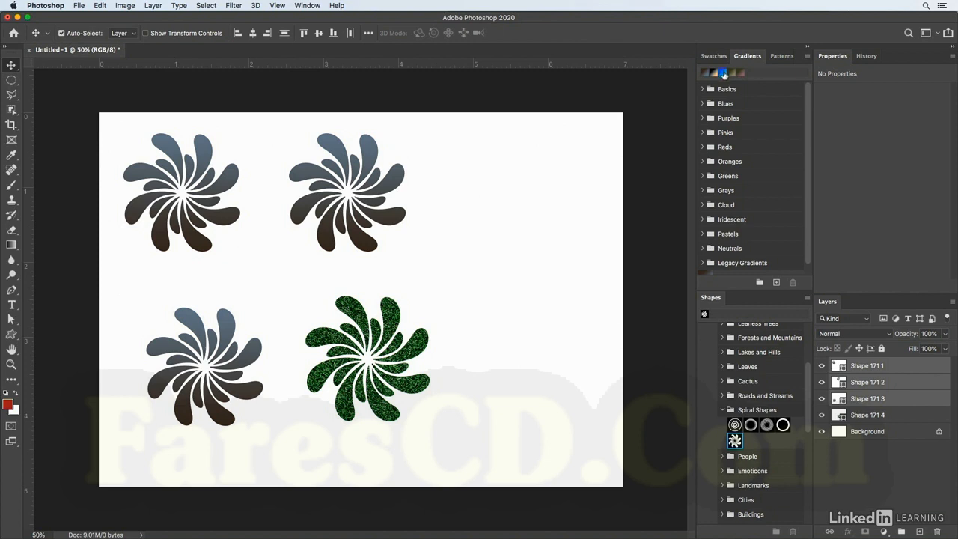
Change the gradient fill style of layer Shape 171 2 to Radial
double_click(867, 381)
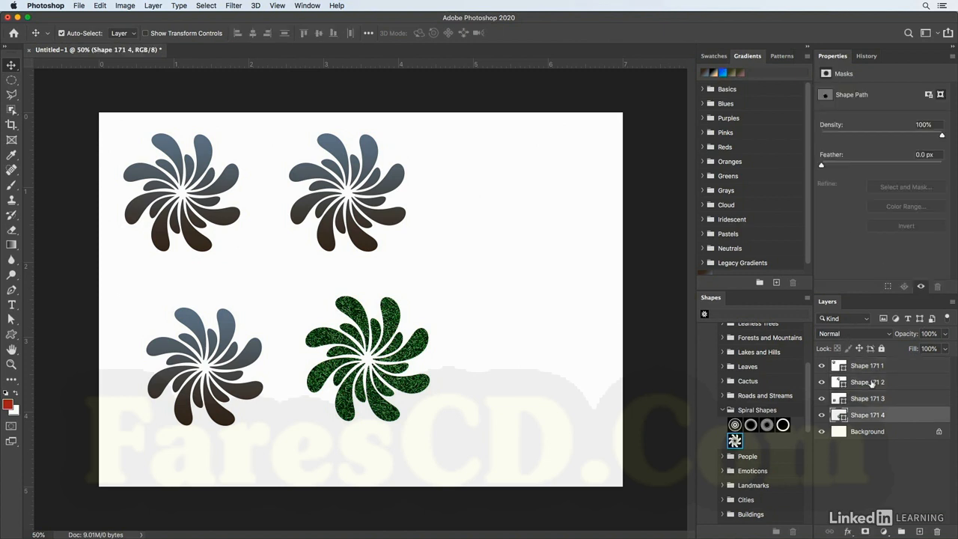
double_click(838, 381)
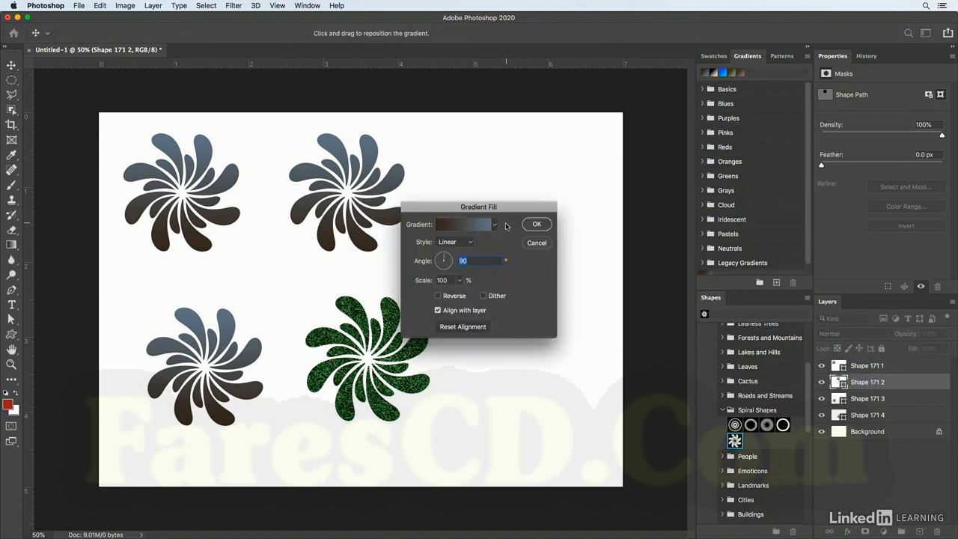
left_click(455, 244)
left_click(451, 251)
left_click(536, 223)
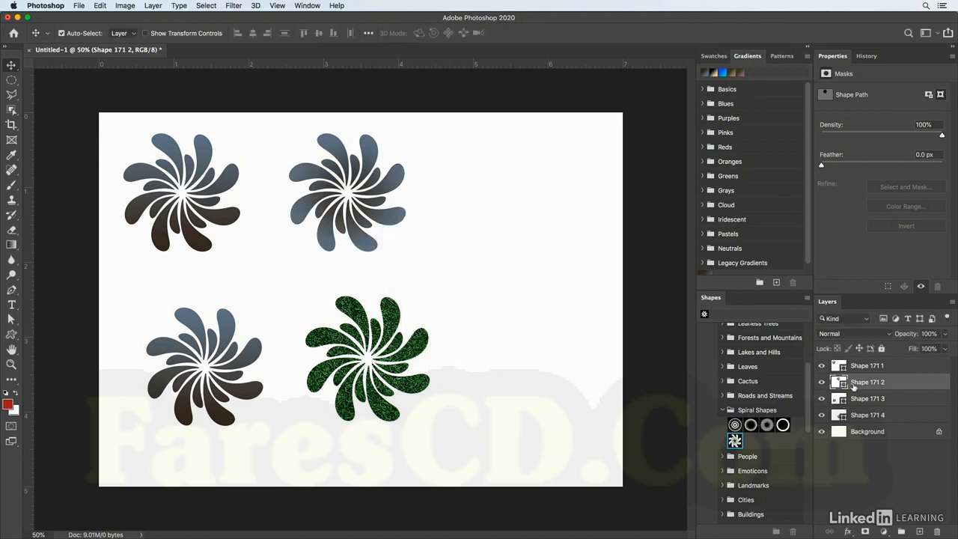
Copy the shape attributes of layer Shape 171 2 and paste them onto layer Shape 171 4
right_click(893, 382)
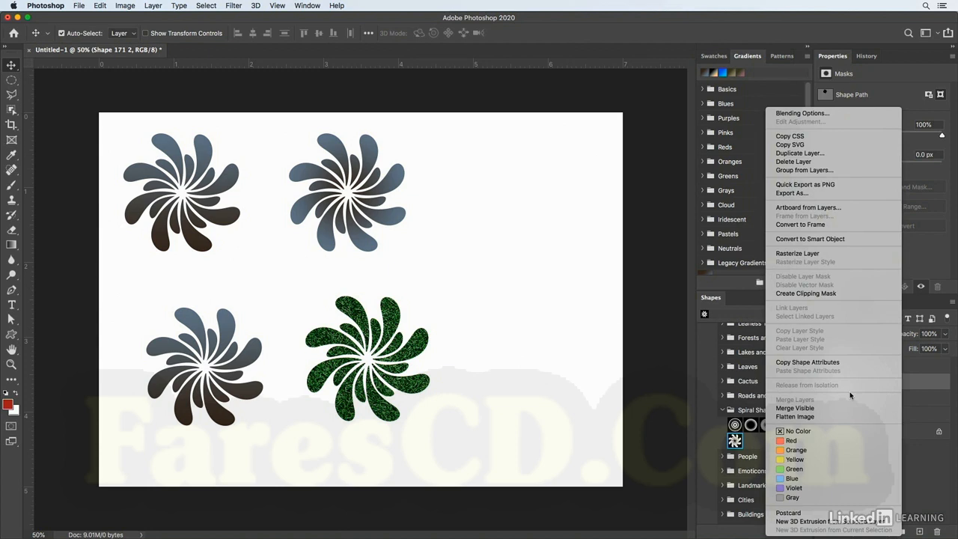
left_click(807, 363)
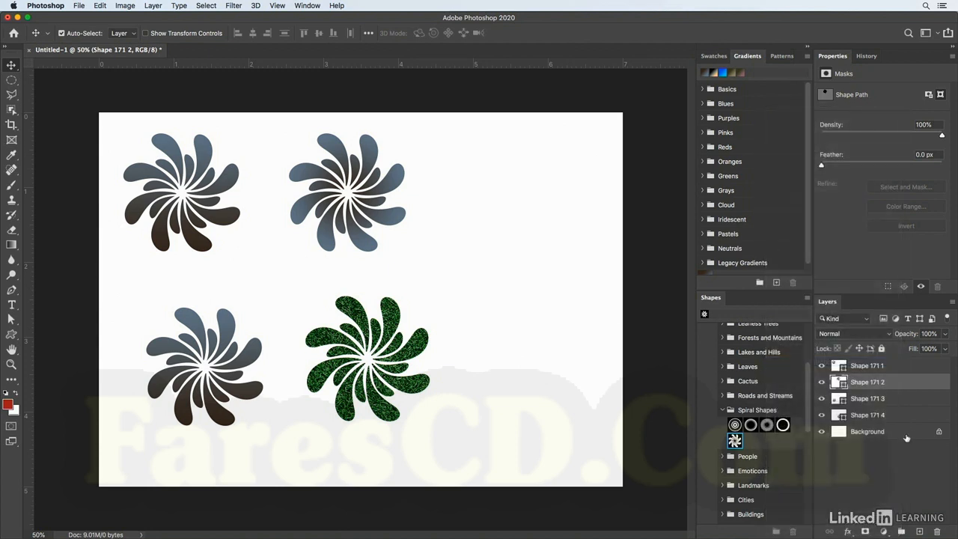
left_click(900, 416)
right_click(900, 416)
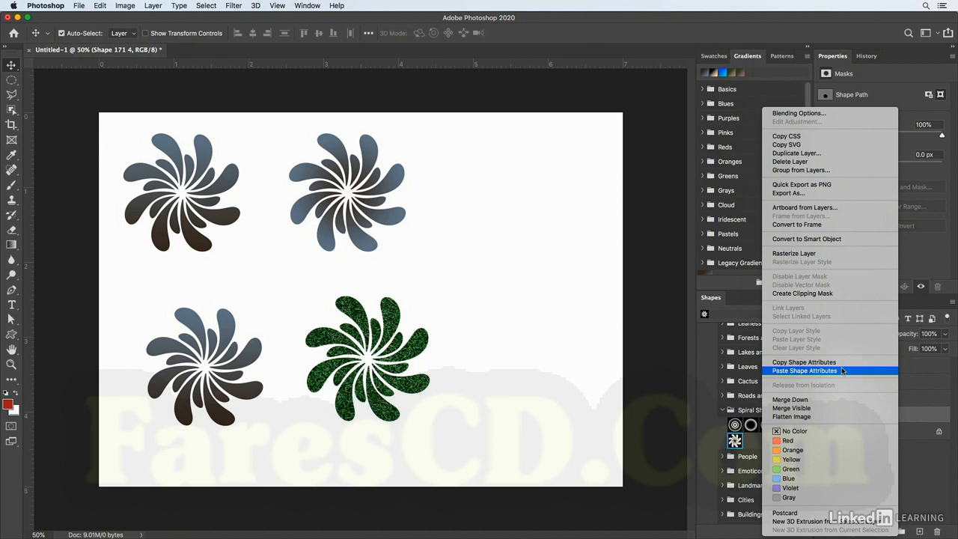
left_click(842, 371)
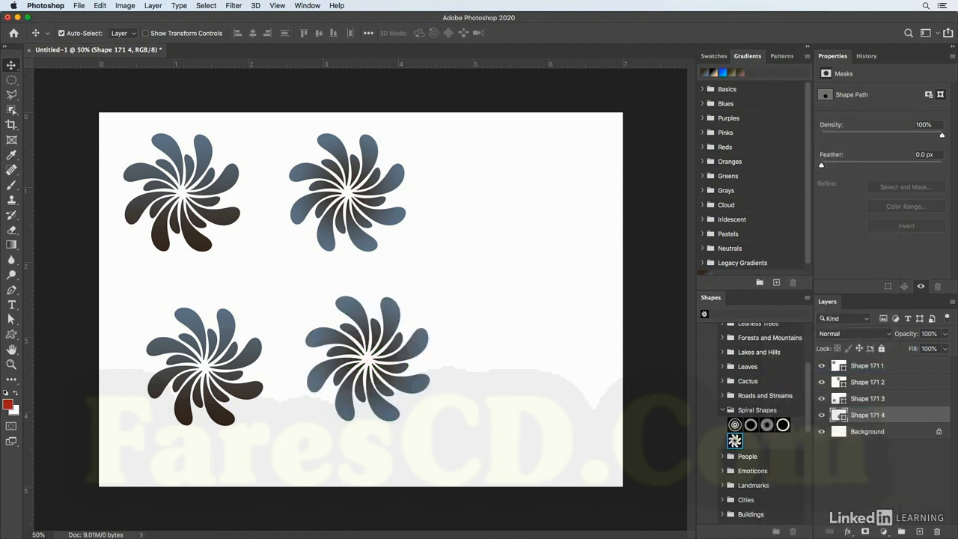
Merge all four pinwheel shape layers into one shape layer and fill it with the bright blue gradient
left_click(872, 365, "shift")
left_click(125, 5)
mouse_move(152, 5)
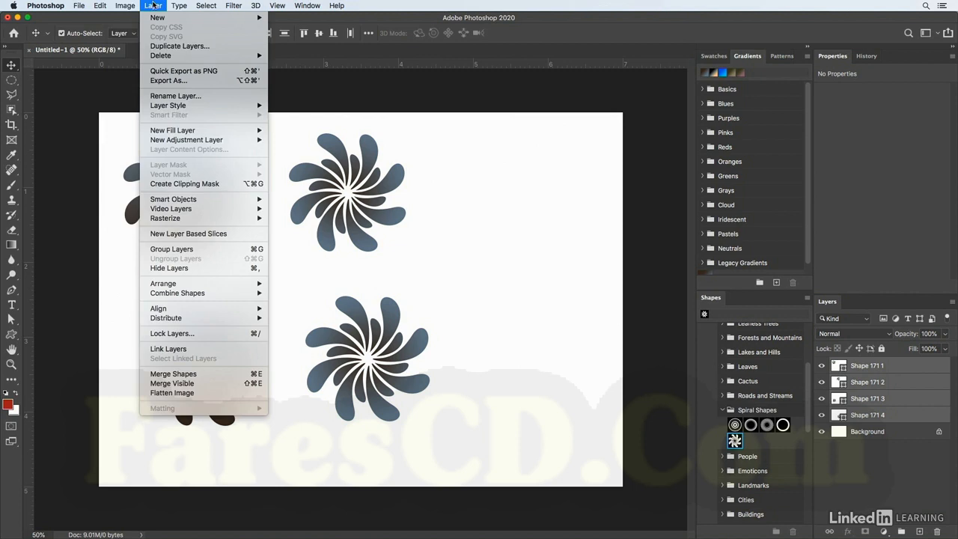
left_click(186, 373)
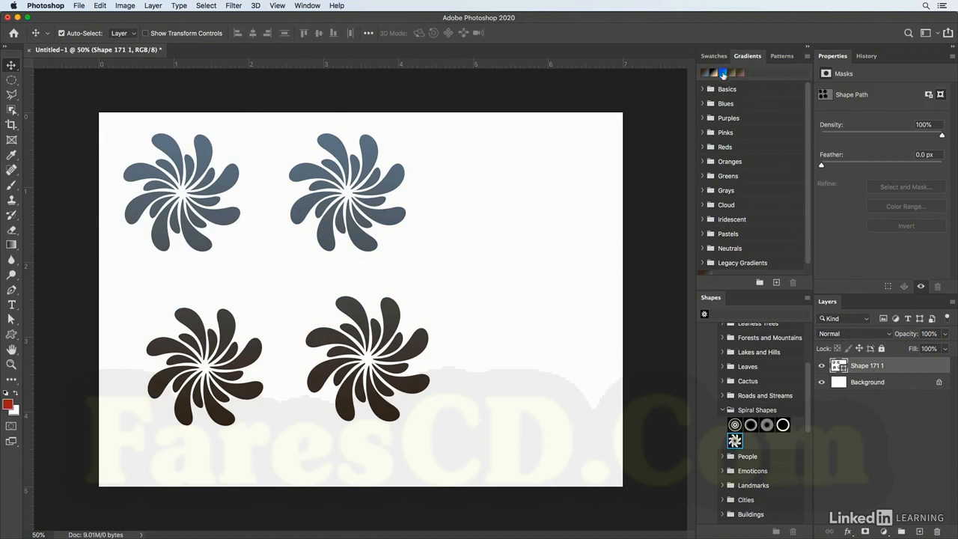
left_click(741, 73)
left_click(731, 72)
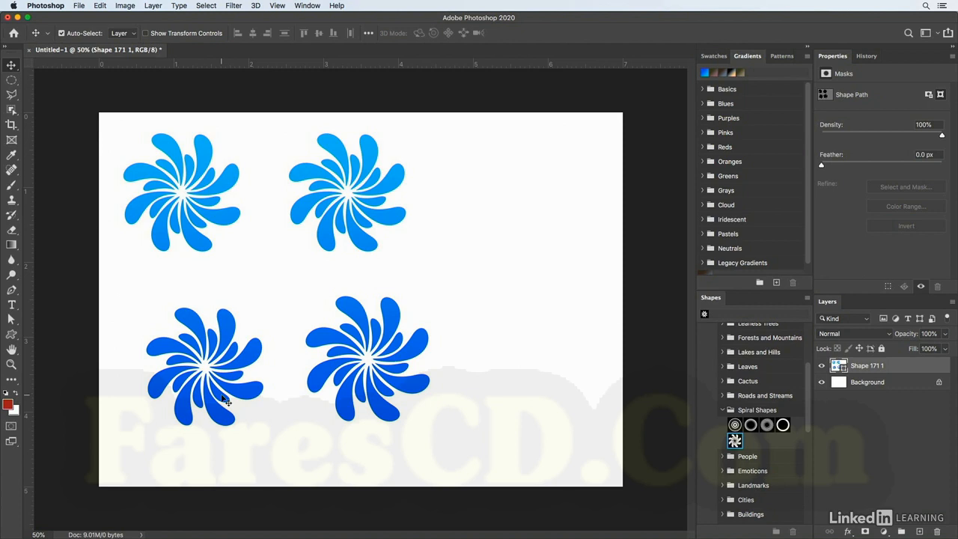
Select the upper-right pinwheel's path with the Path Selection tool, duplicate it to its own layer and hide the path outline
left_click(15, 320)
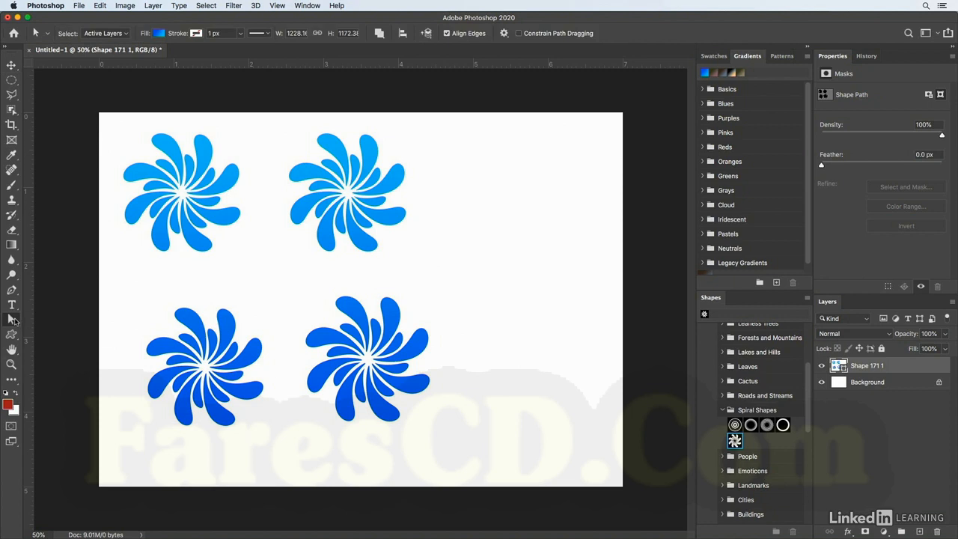
left_click(46, 321)
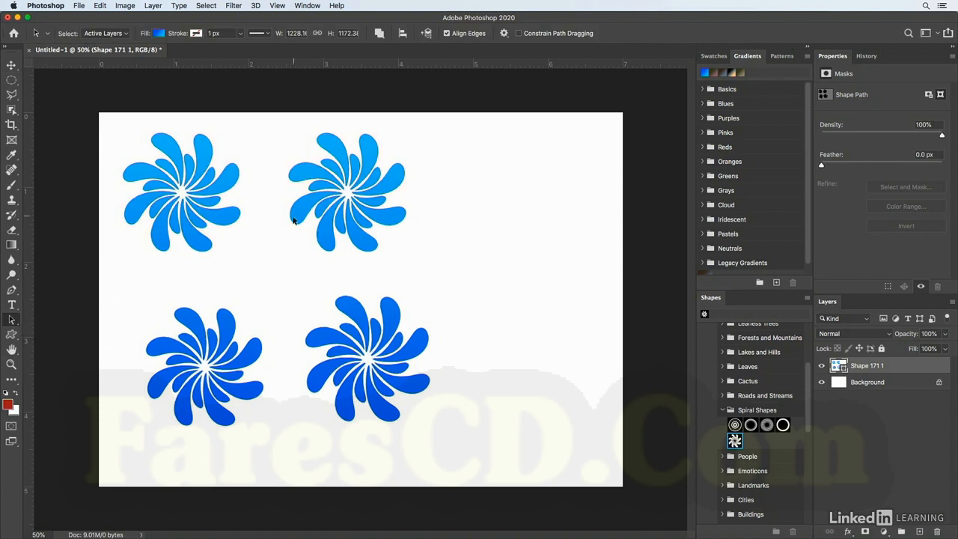
left_click(329, 244)
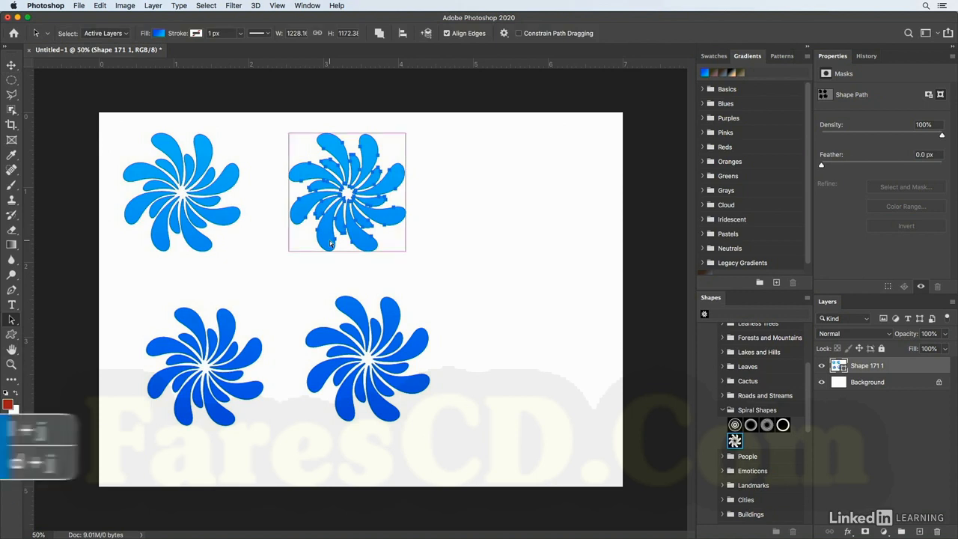
key("super+j")
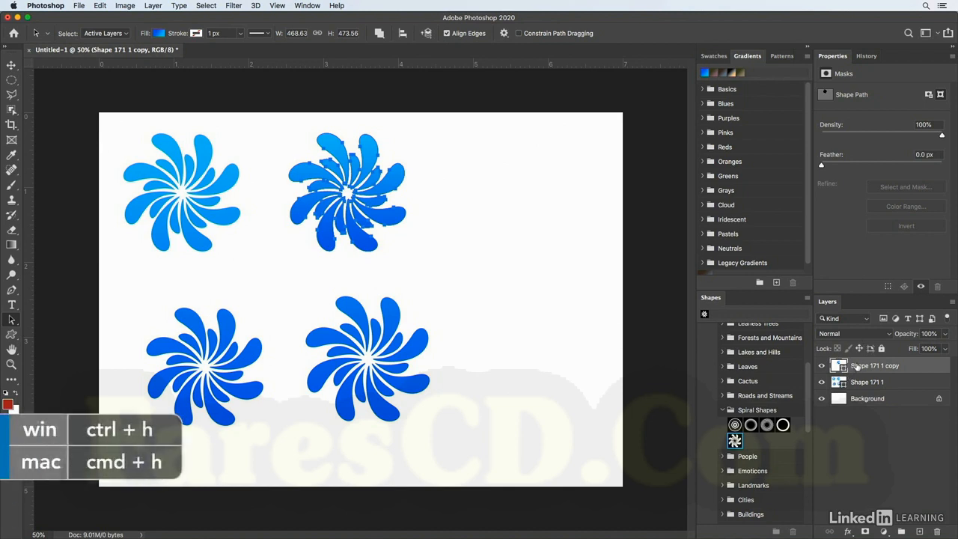
key("super+h")
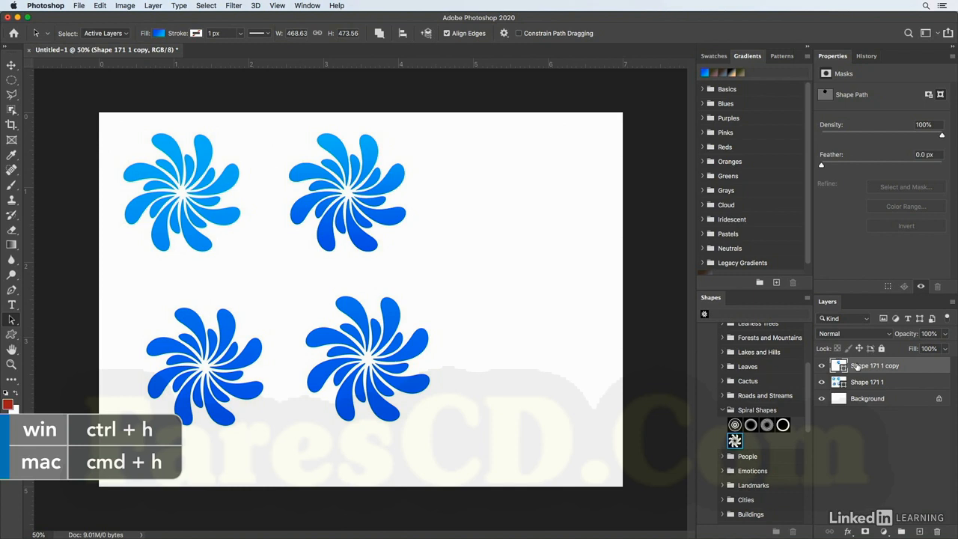